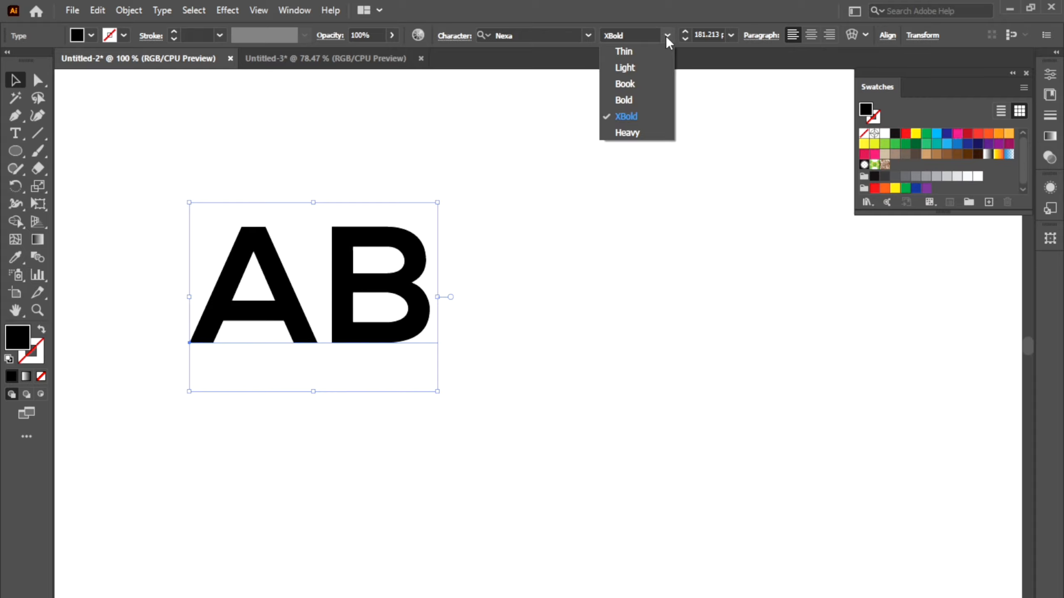
- Expand the AB text's object and fill into editable shapes
click(451, 172)
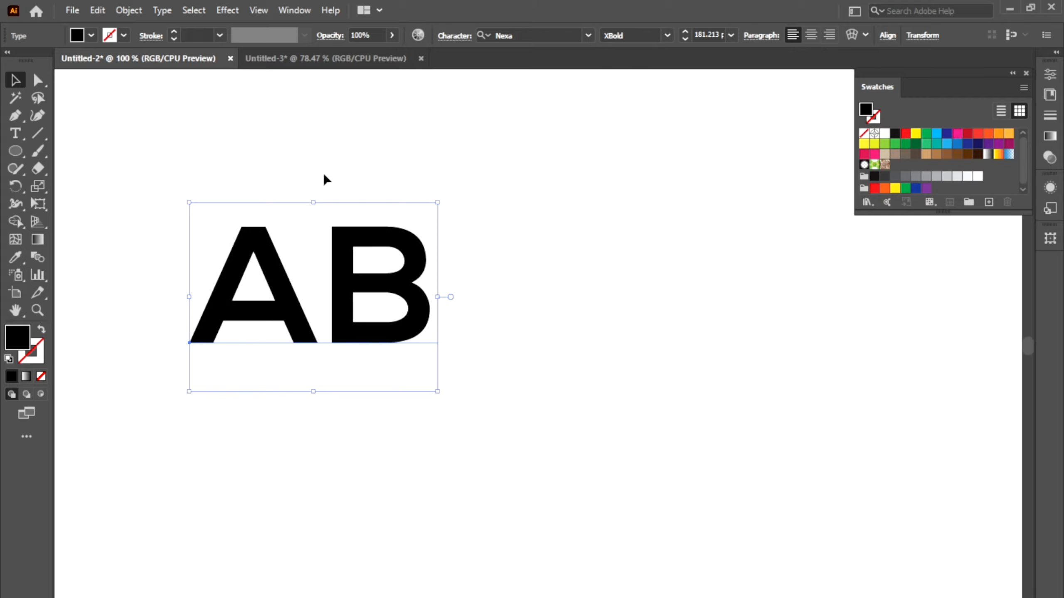
drag(202, 183, 406, 341)
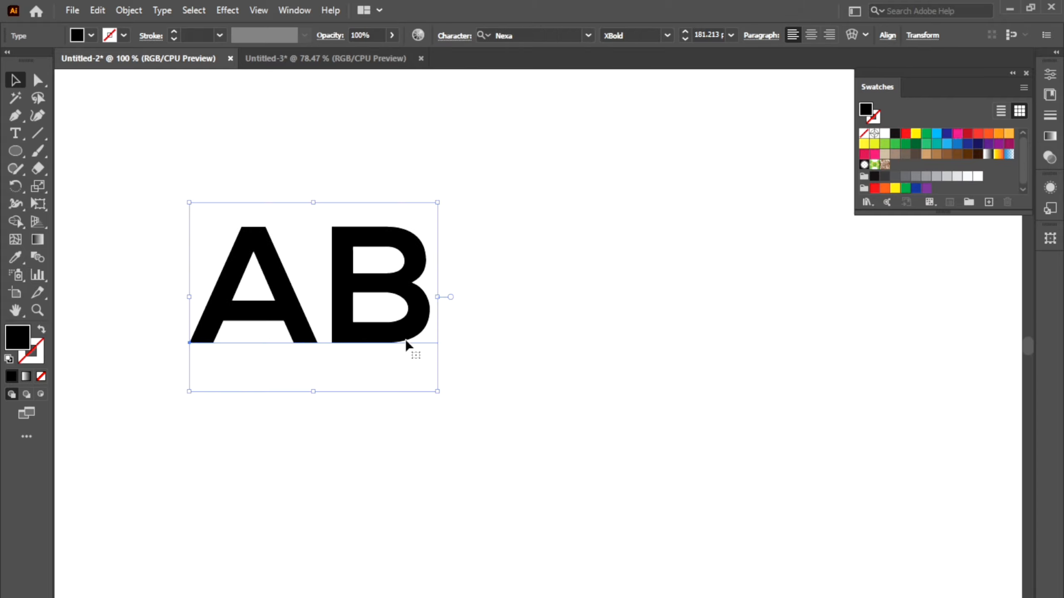
click(128, 11)
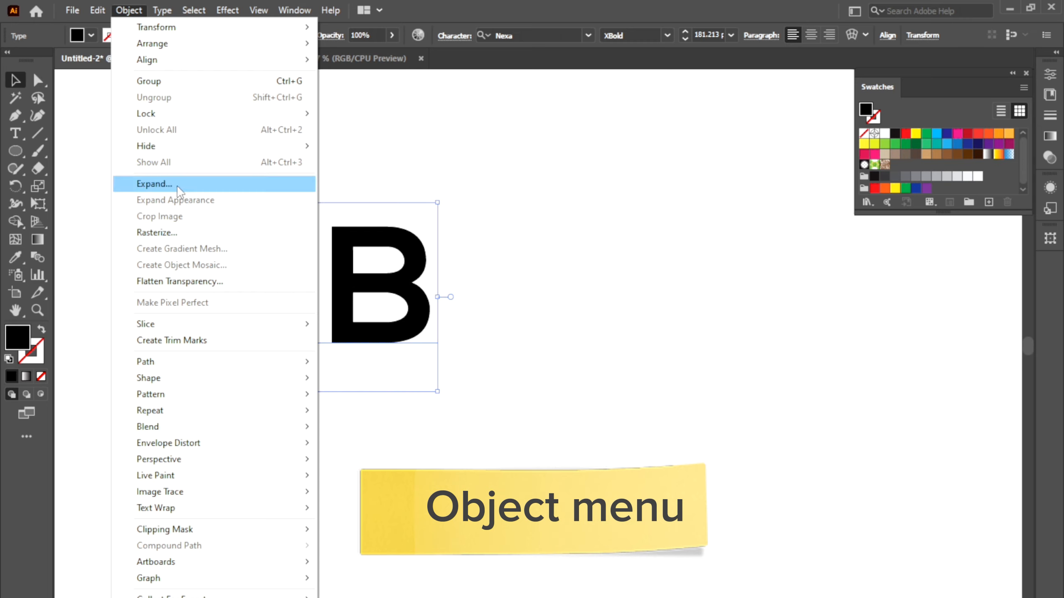
click(155, 184)
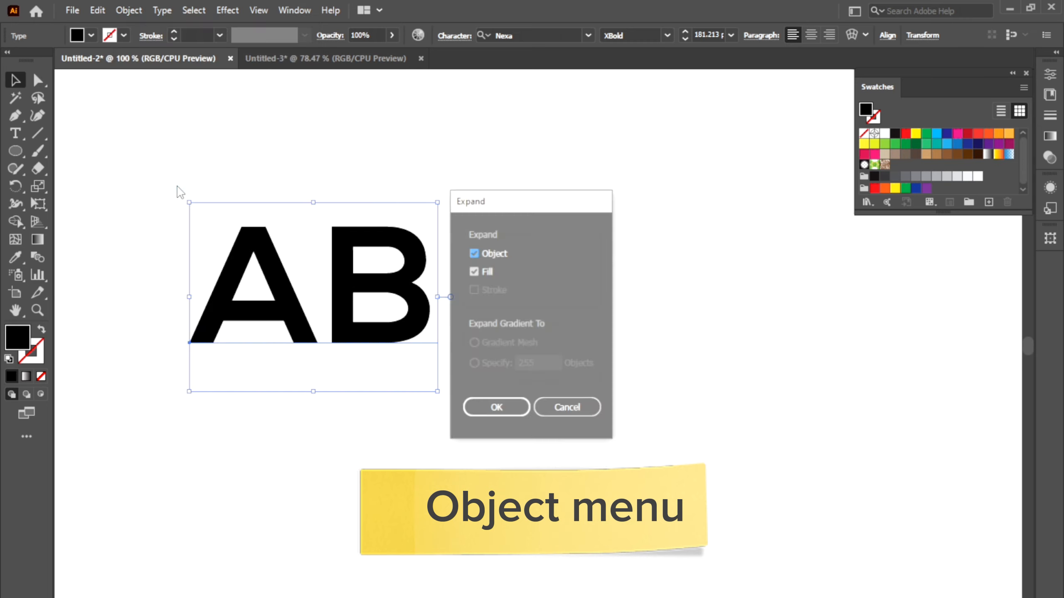
click(495, 410)
- Ungroup the expanded AB lettering into separate letters and clear the selection
click(126, 12)
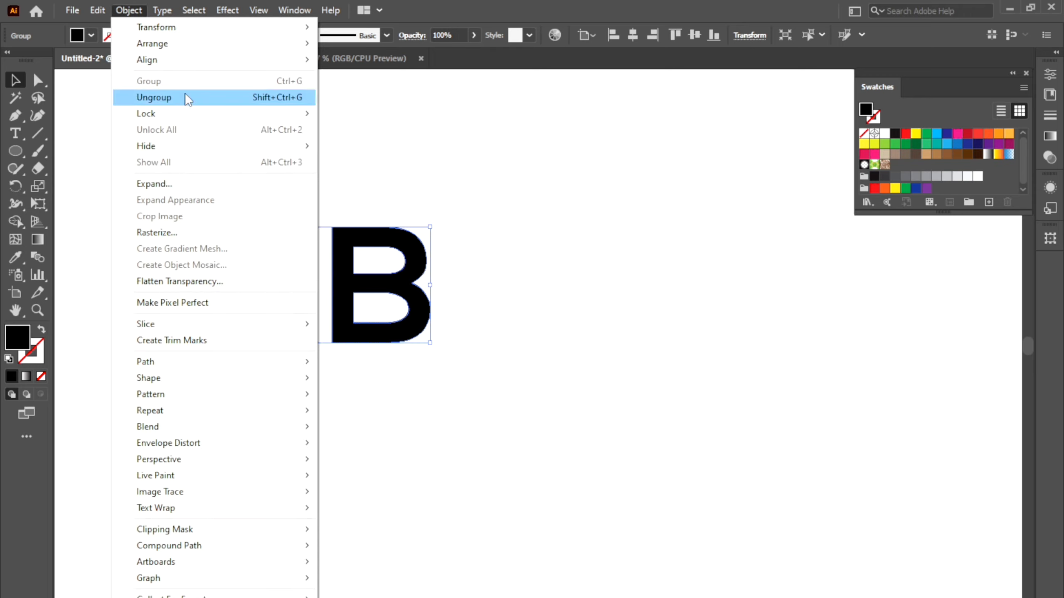
click(226, 98)
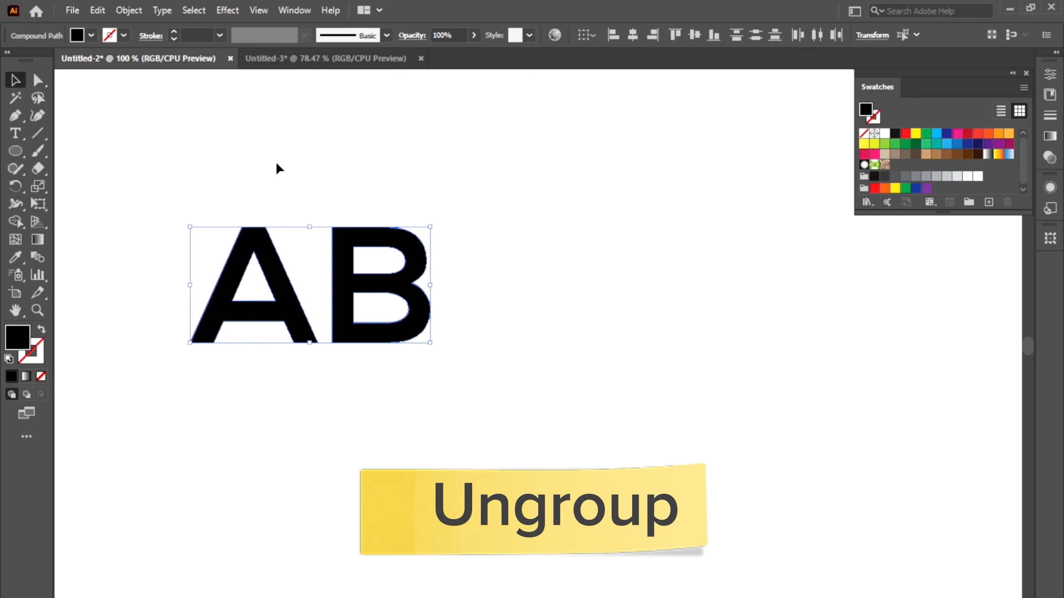
click(276, 161)
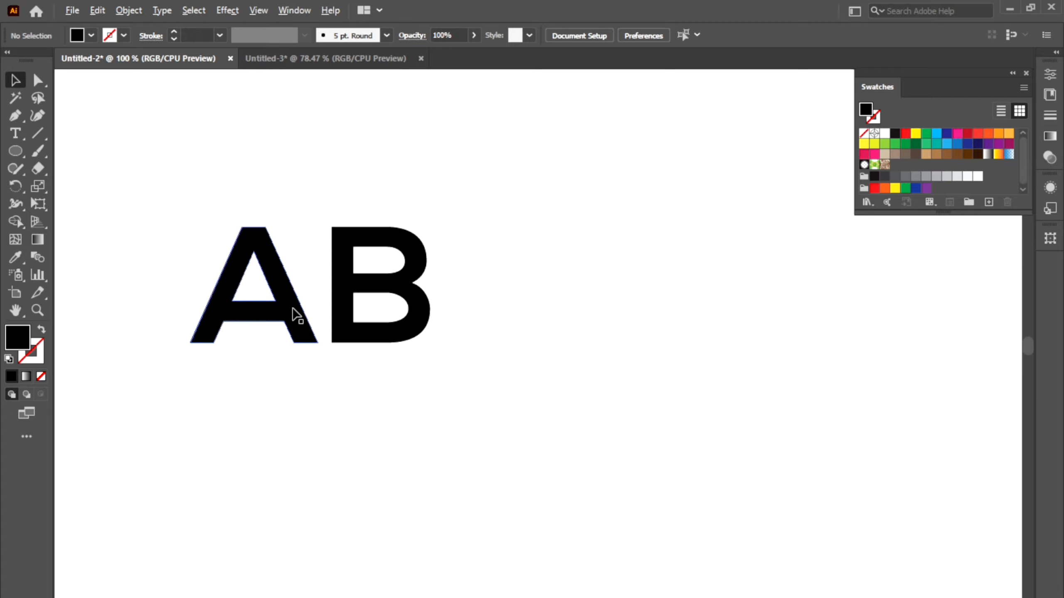
- Draw a filled trapezoid with the Pen tool along the A's inner edges, from its feet to just above the crossbar
scroll(292, 308, up, 1)
drag(292, 308, 339, 315)
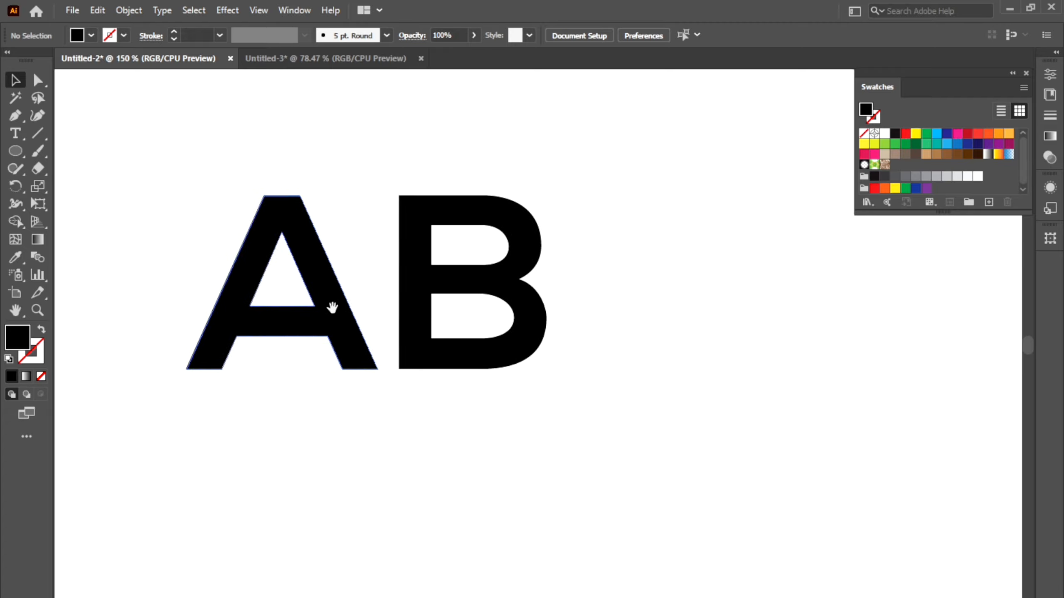
click(15, 119)
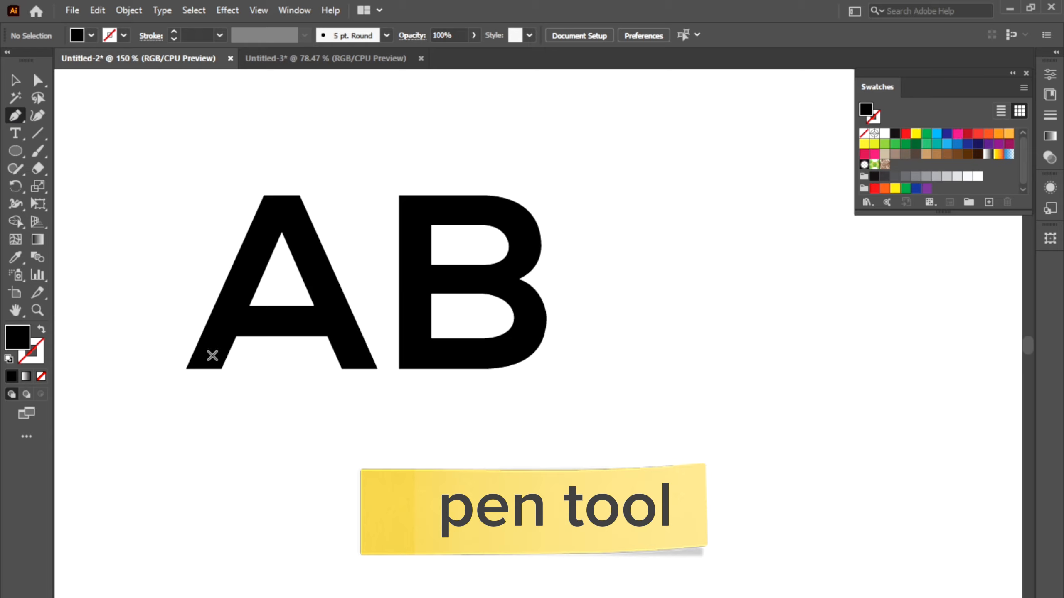
click(222, 369)
click(265, 268)
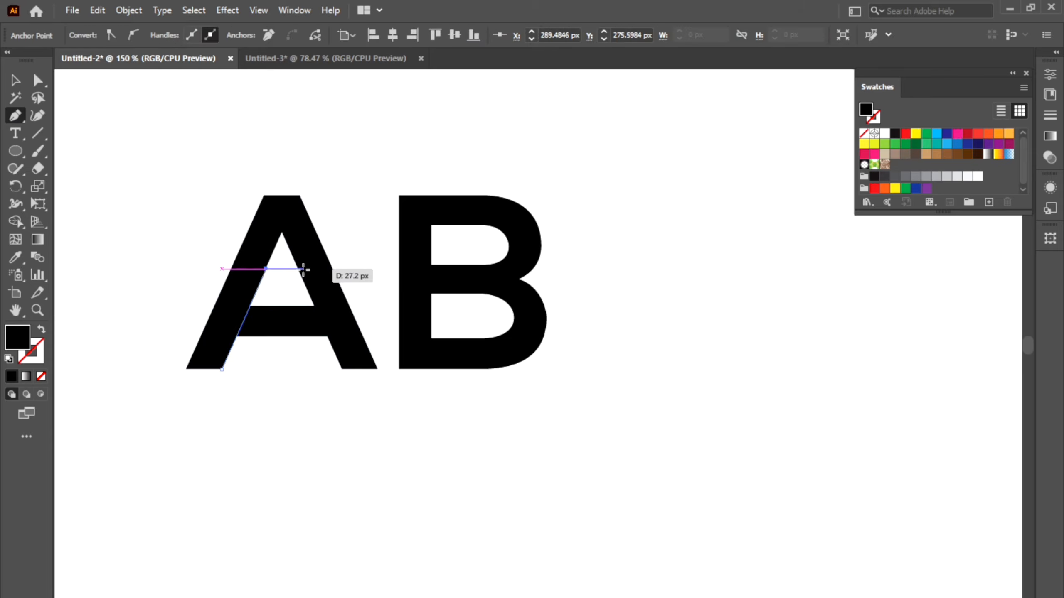
drag(304, 268, 302, 269)
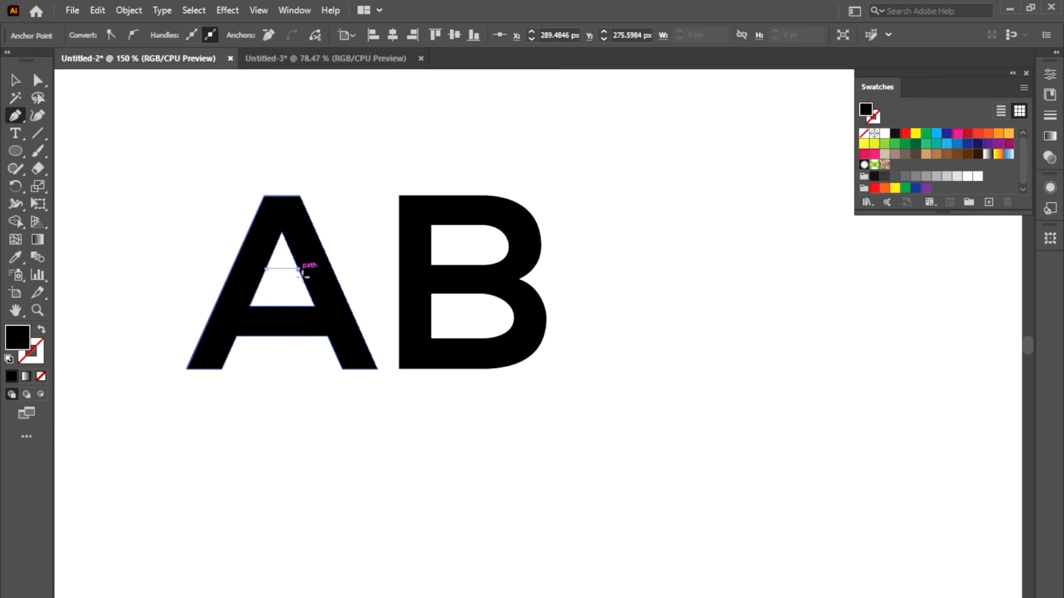
click(297, 268)
click(341, 369)
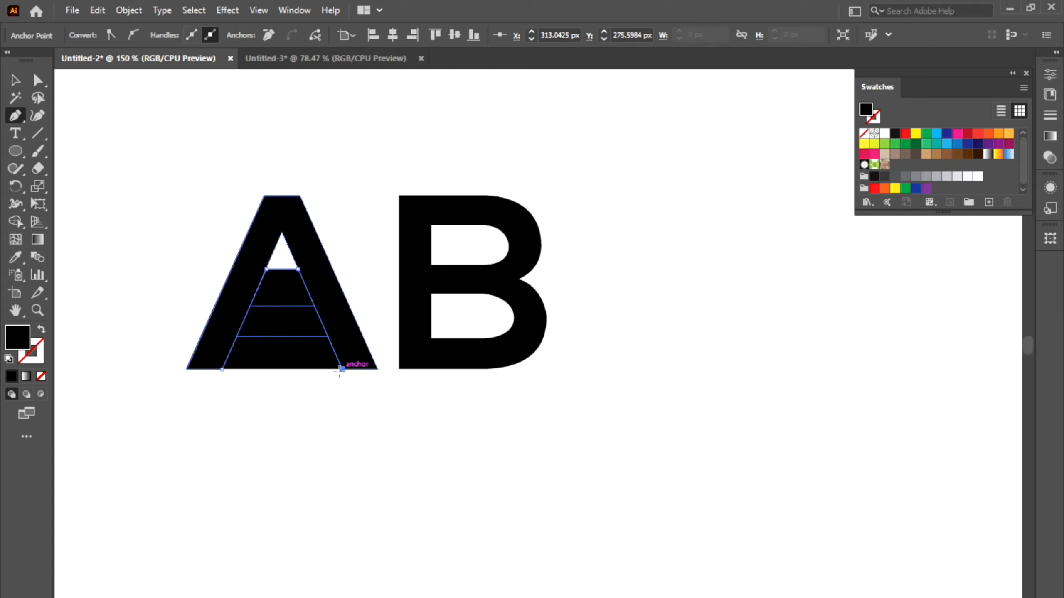
- Remove the trapezoid and crossbar regions from inside the A with the Shape Builder tool, then deselect
click(16, 81)
drag(184, 192, 294, 354)
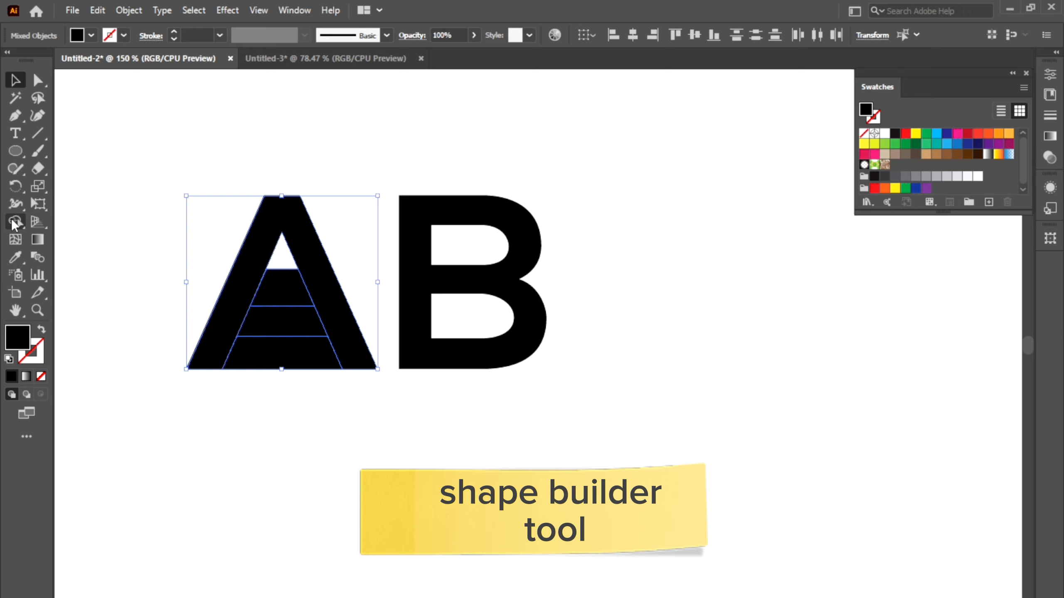
click(15, 224)
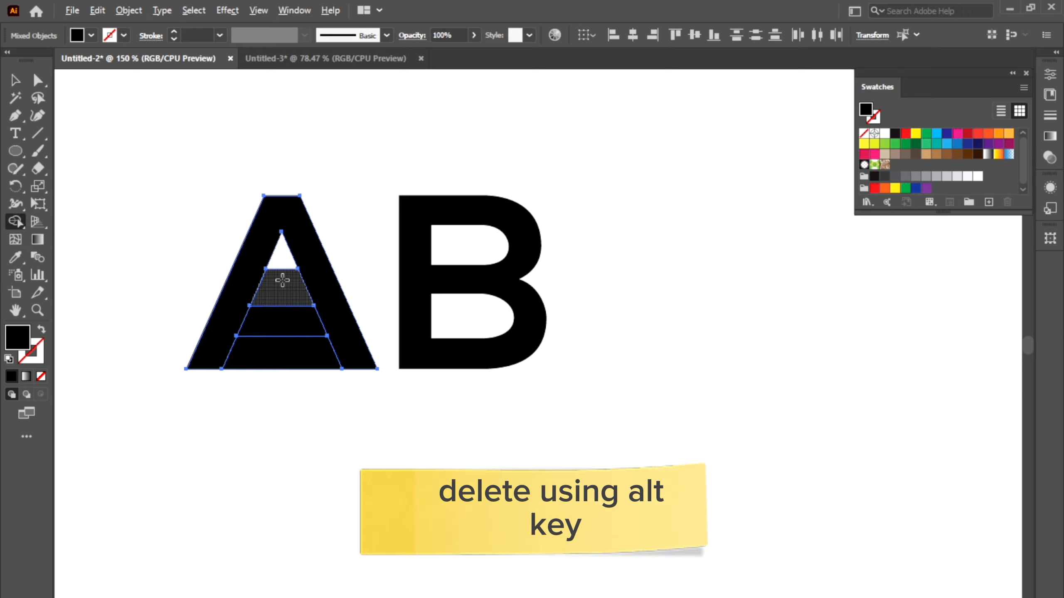
drag(282, 281, 282, 376)
click(15, 82)
click(155, 117)
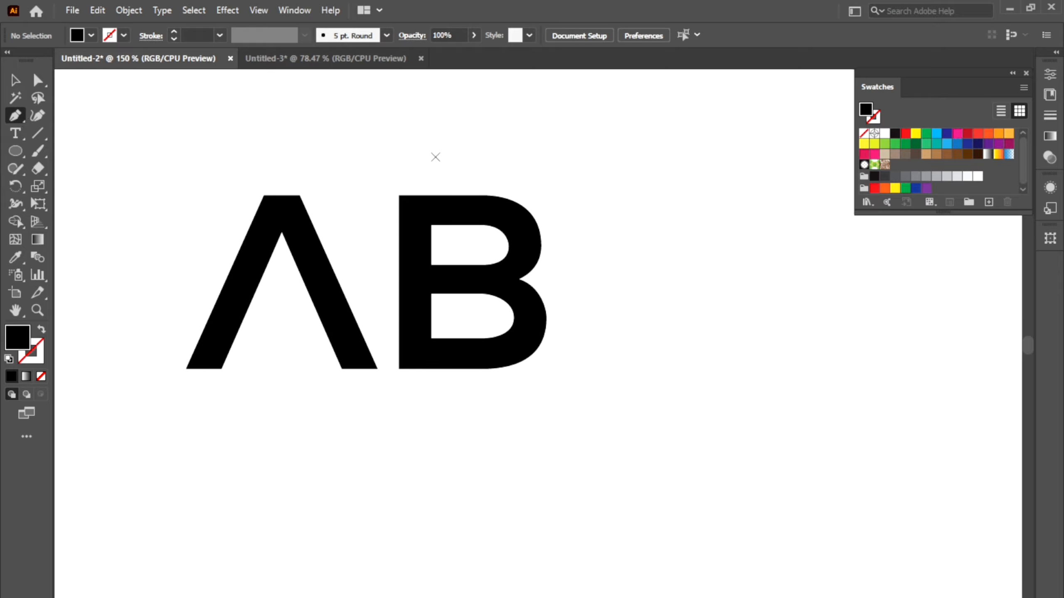
- Draw a vertical Pen line along the B's inner stem edge, extending past both ends, and shift it slightly right
click(432, 154)
click(431, 389)
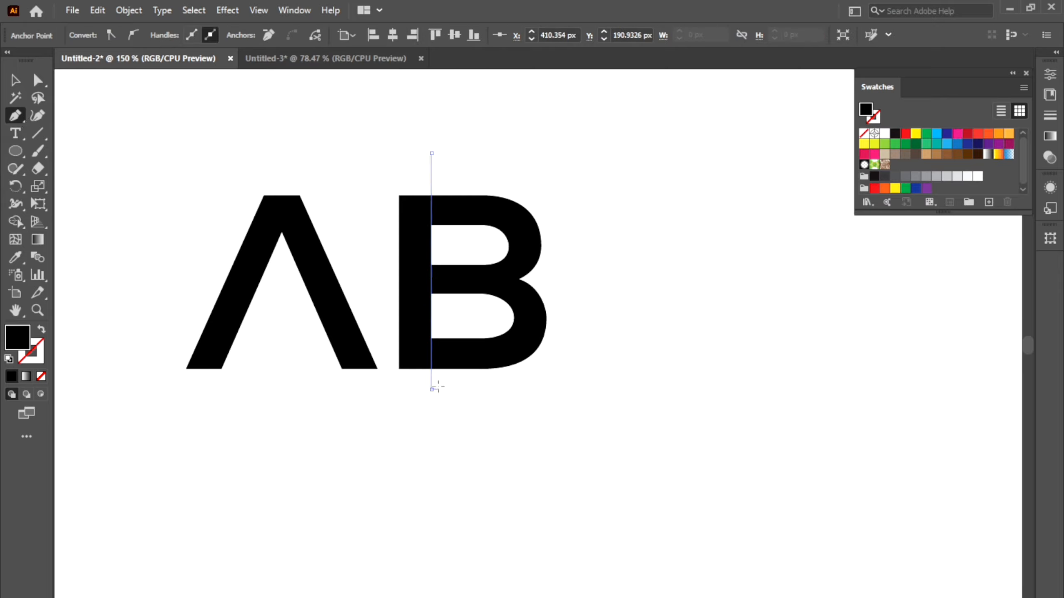
click(15, 79)
click(372, 160)
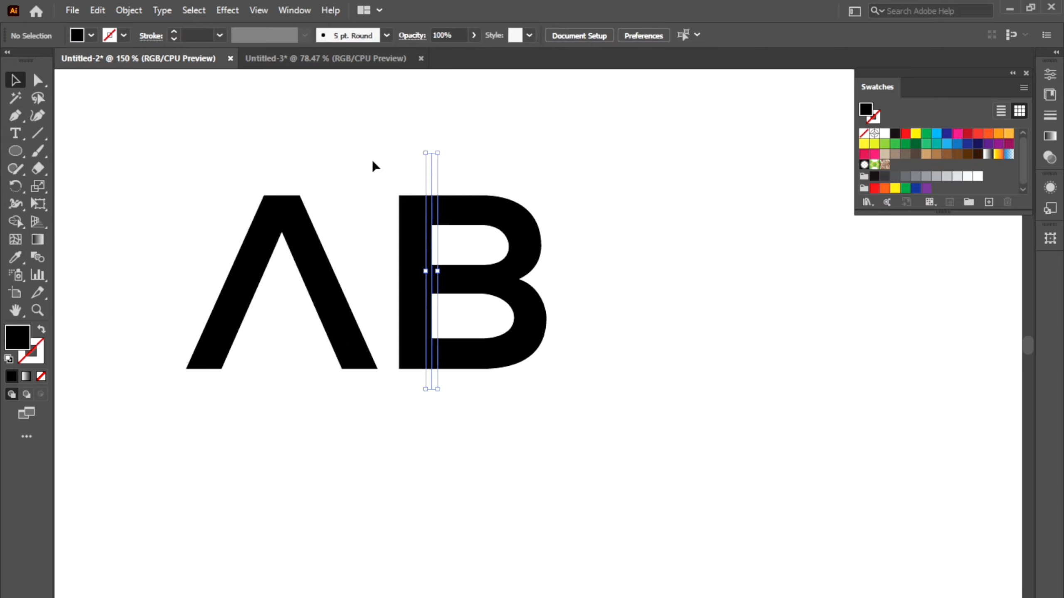
click(432, 168)
drag(434, 167, 439, 167)
- Remove the B's vertical stem with the Shape Builder tool and delete the leftover dividing line
drag(356, 145, 453, 206)
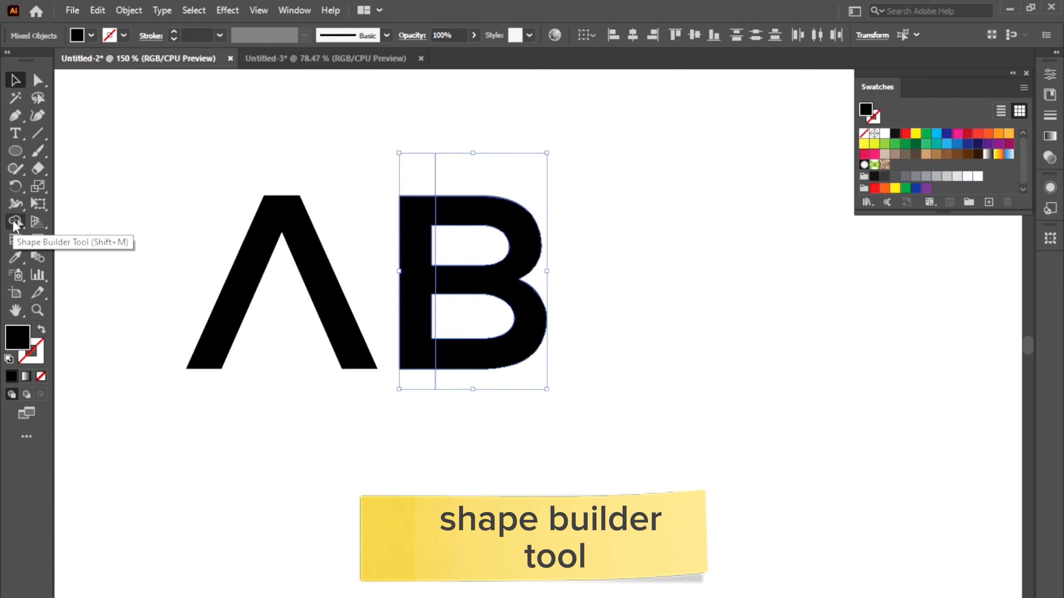
click(15, 222)
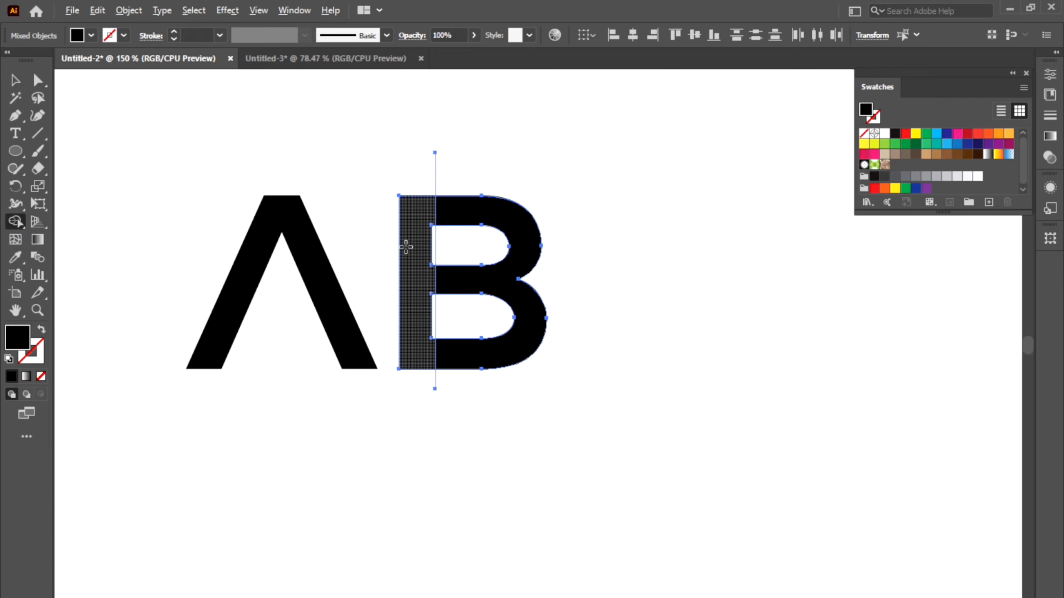
alt+click(403, 246)
click(15, 80)
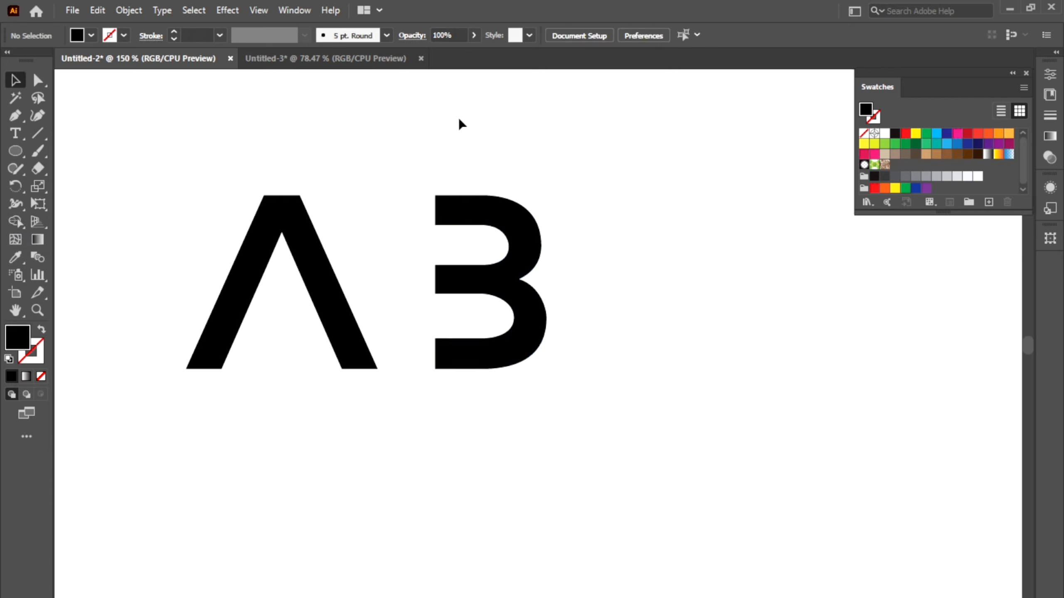
drag(461, 125, 374, 161)
key(Delete)
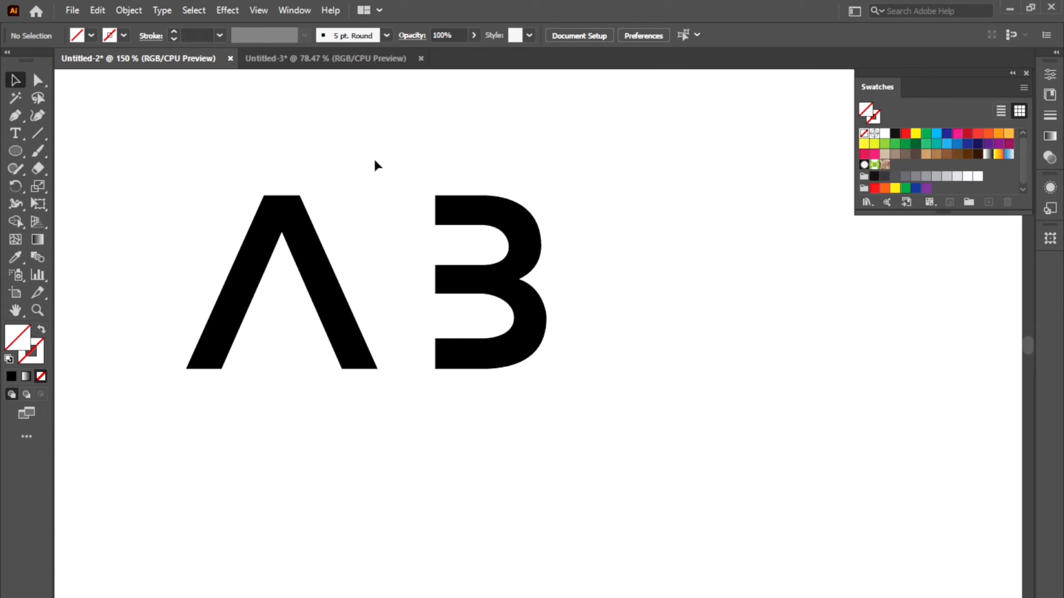
- Move the stemless B left until it sits close beside the A's foot
drag(460, 204, 397, 204)
click(358, 151)
click(334, 144)
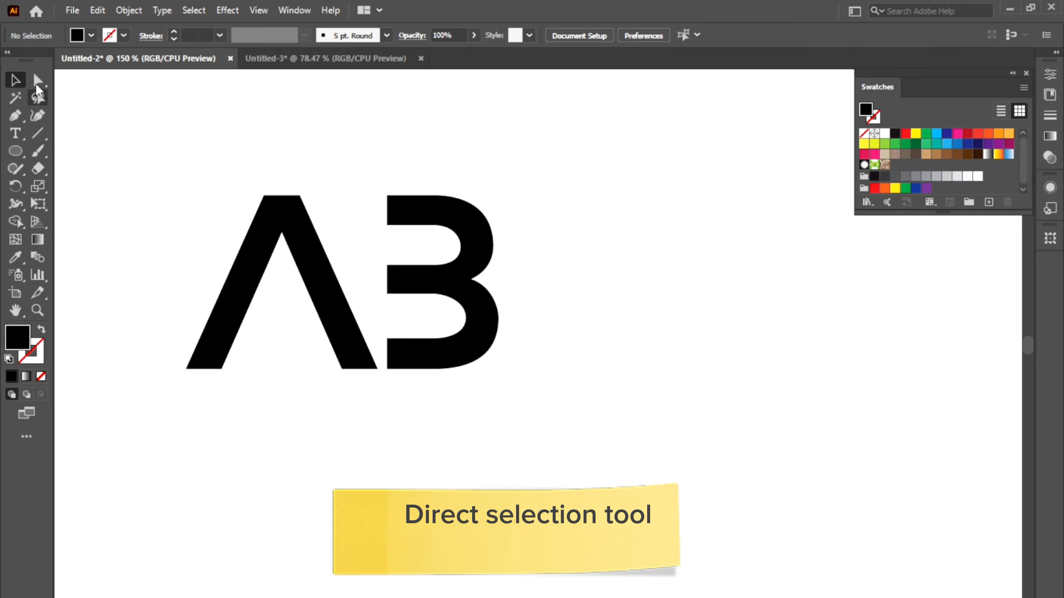
- Stretch the open ends of the B's three arms left across the A, and shift the A right to overlap them
drag(382, 193, 319, 357)
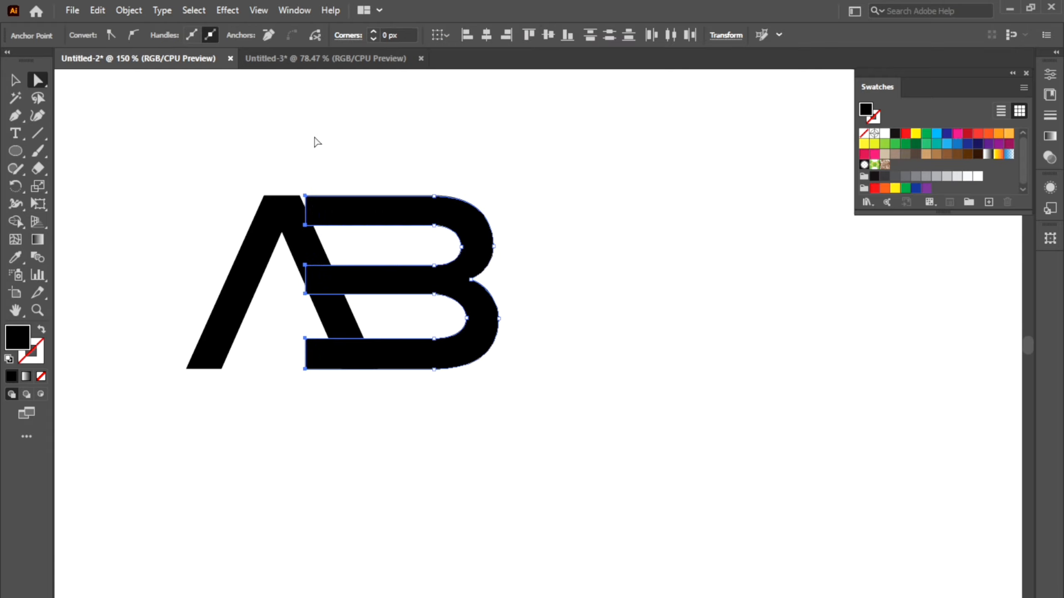
click(316, 141)
drag(254, 230, 288, 228)
click(273, 150)
- Offset the A's path by 12 px with miter joins and fill the offset shape red
click(280, 248)
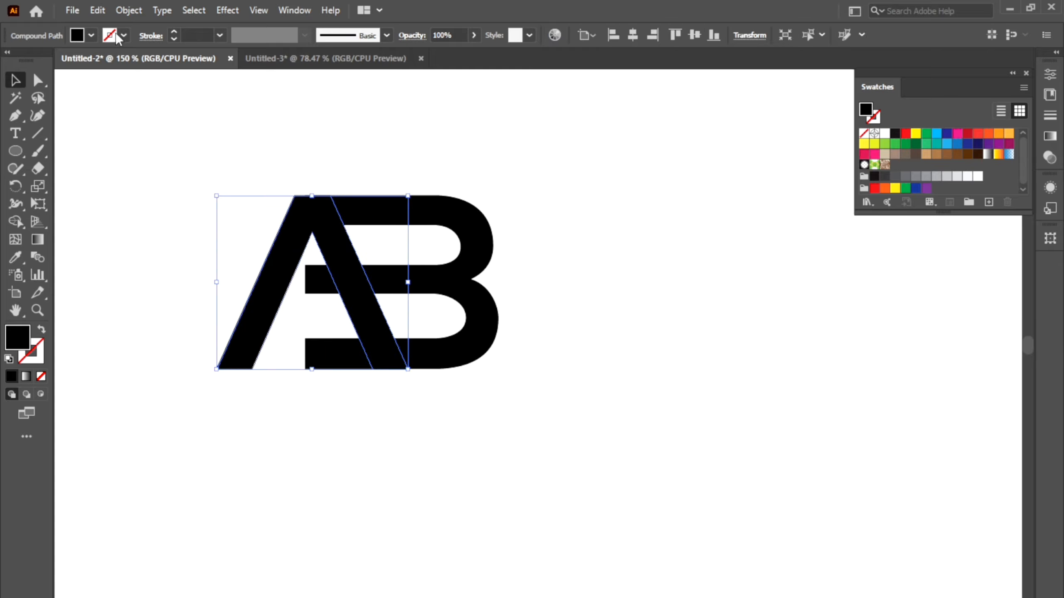
click(121, 12)
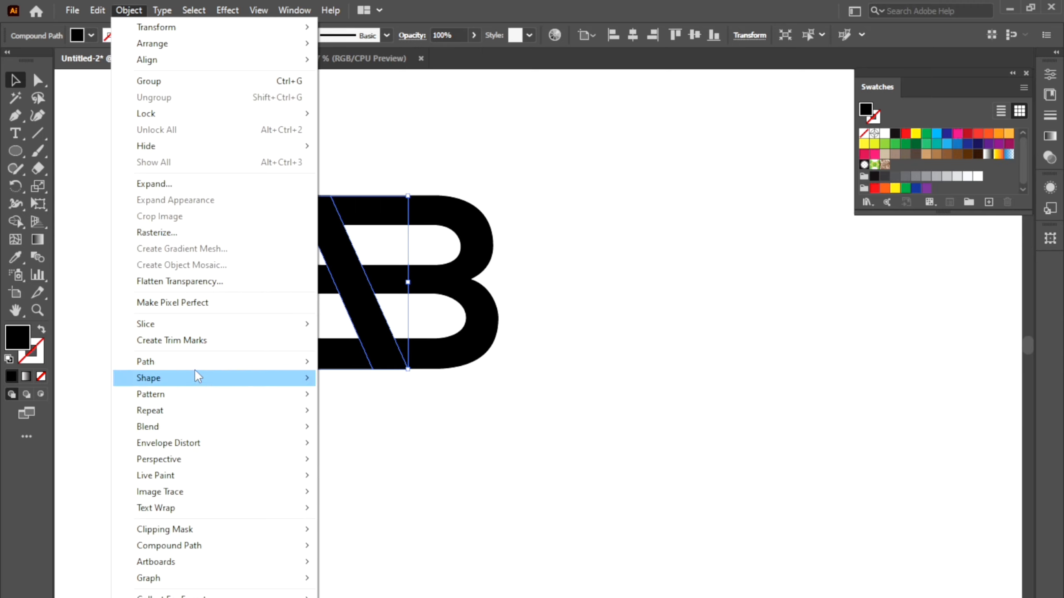
mouse_move(195, 361)
click(398, 416)
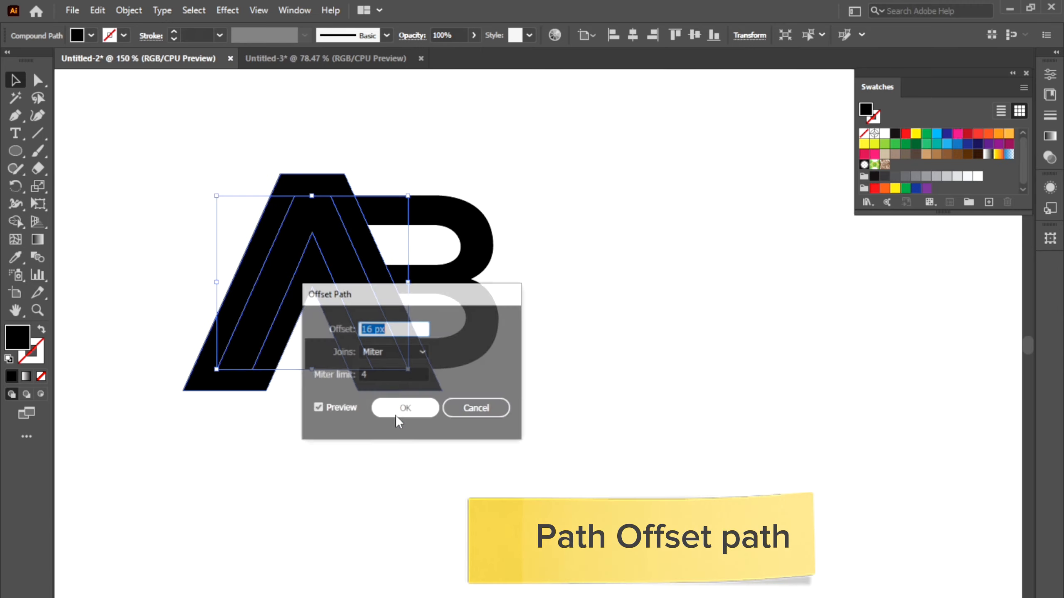
scroll(393, 328, down, 3)
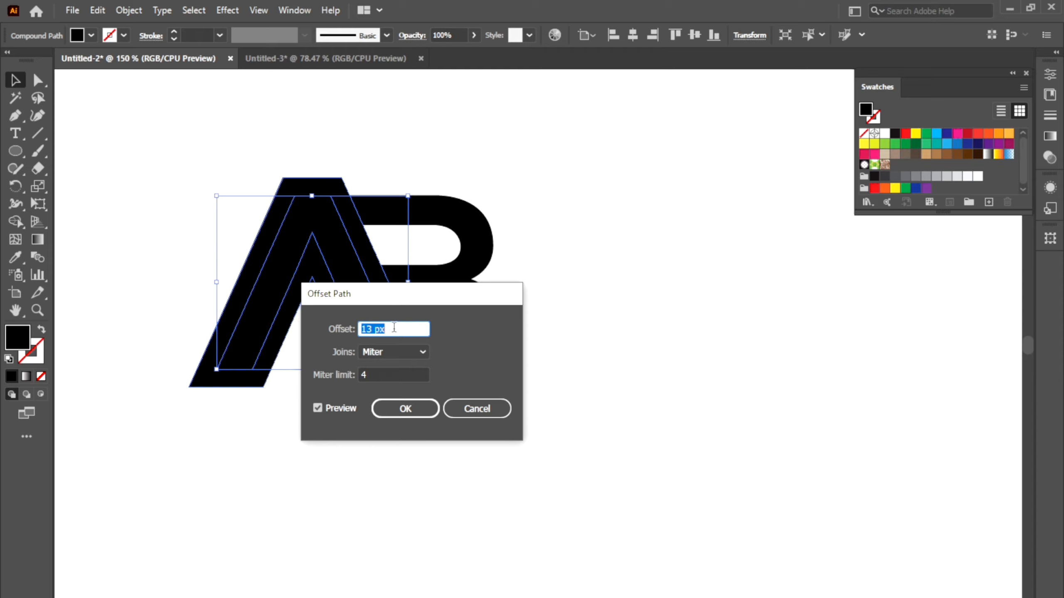
scroll(394, 328, down, 1)
drag(412, 295, 479, 361)
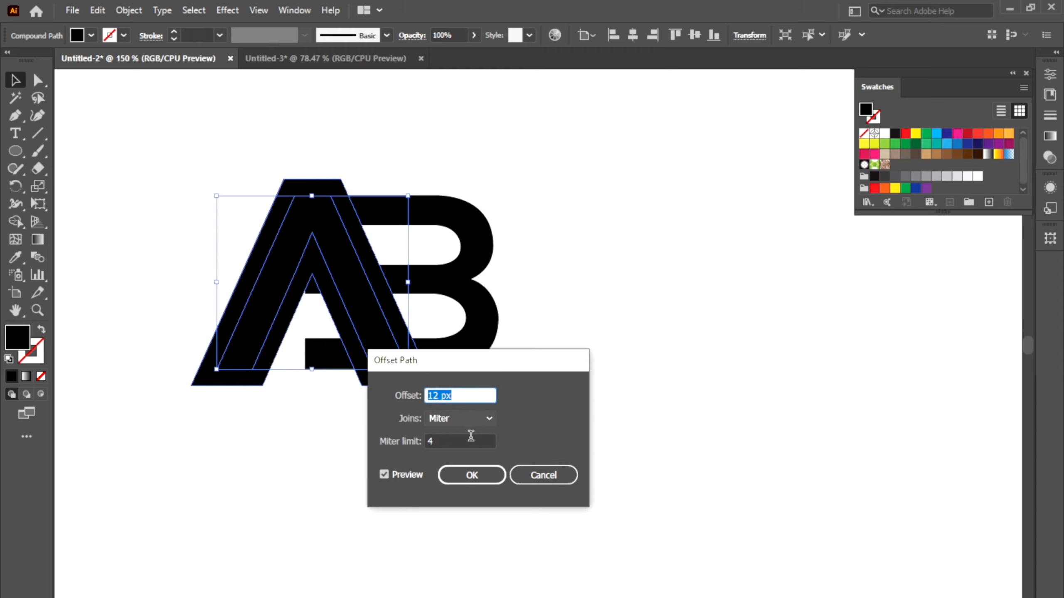
click(472, 476)
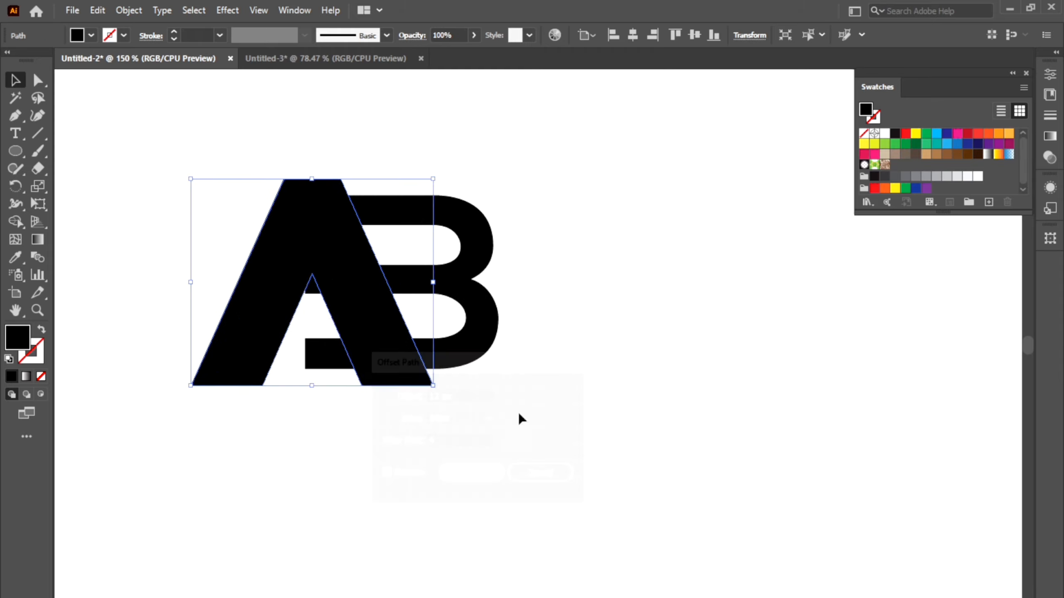
click(905, 134)
- Select all the shapes and use the Shape Builder tool to remove the A's outer red border, cutting a gap before the B
drag(520, 143, 208, 277)
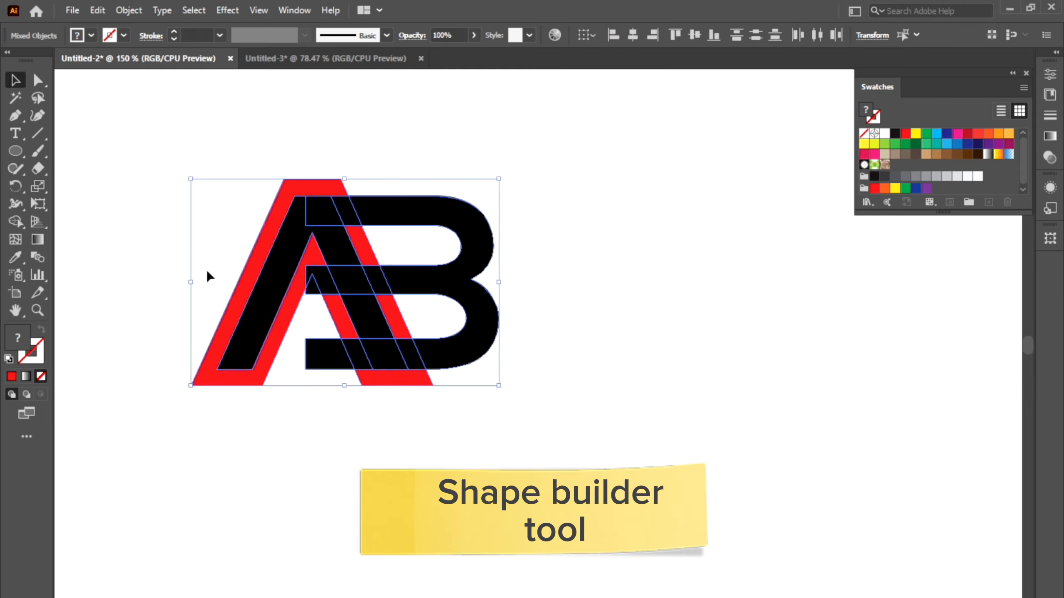
click(15, 221)
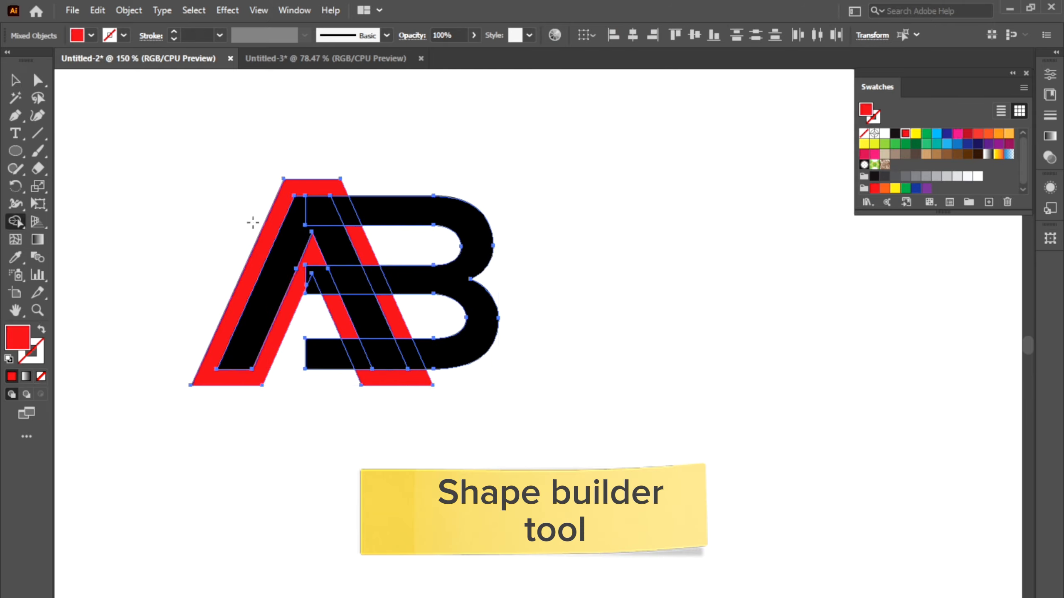
alt+click(326, 186)
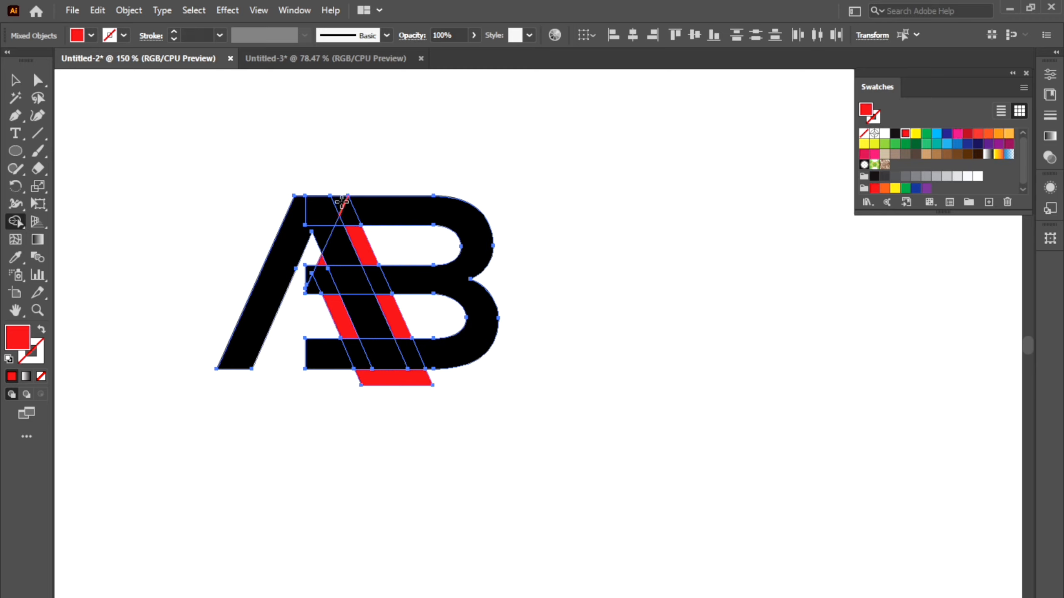
mouse_move(344, 208)
mouse_down()
mouse_move(424, 380)
mouse_move(375, 382)
mouse_move(318, 350)
mouse_up()
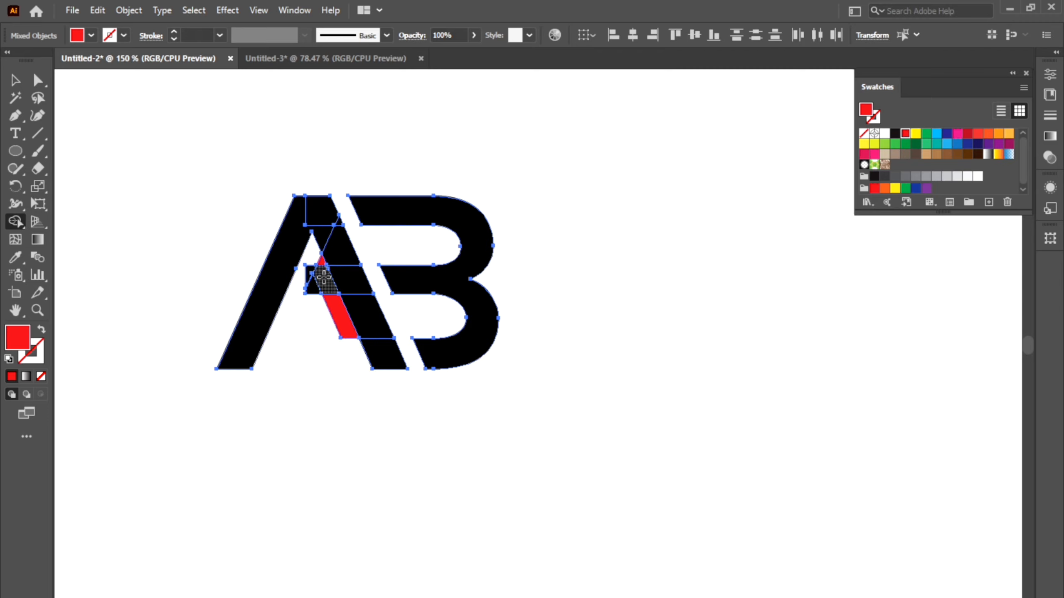
- Remove the remaining red pieces and B arm fragments from inside the A with the Shape Builder tool
alt+click(324, 279)
scroll(317, 267, up, 3)
alt+click(302, 283)
alt+click(306, 311)
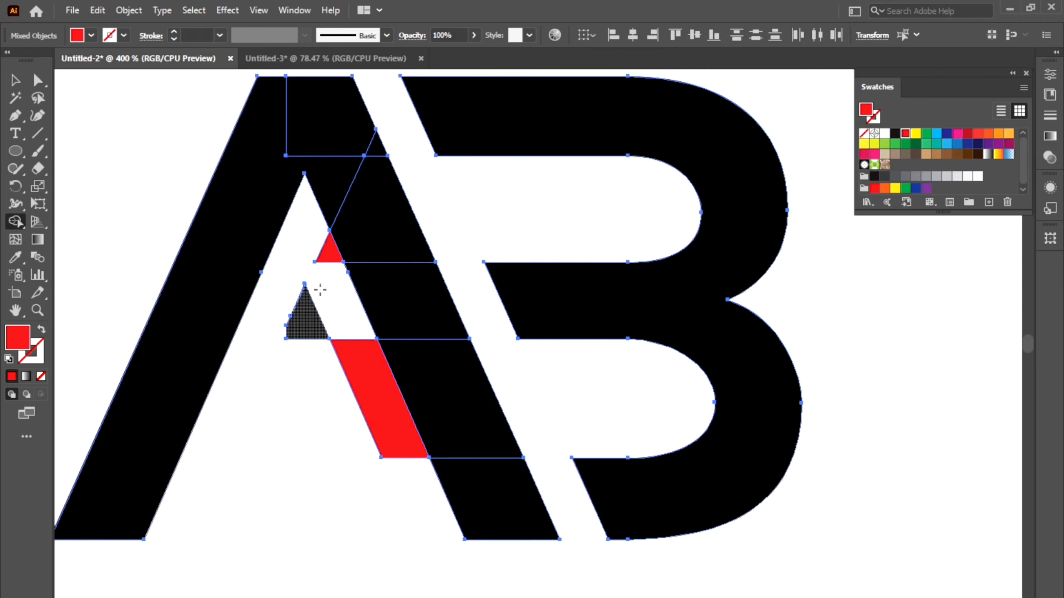
alt+click(329, 256)
alt+click(364, 348)
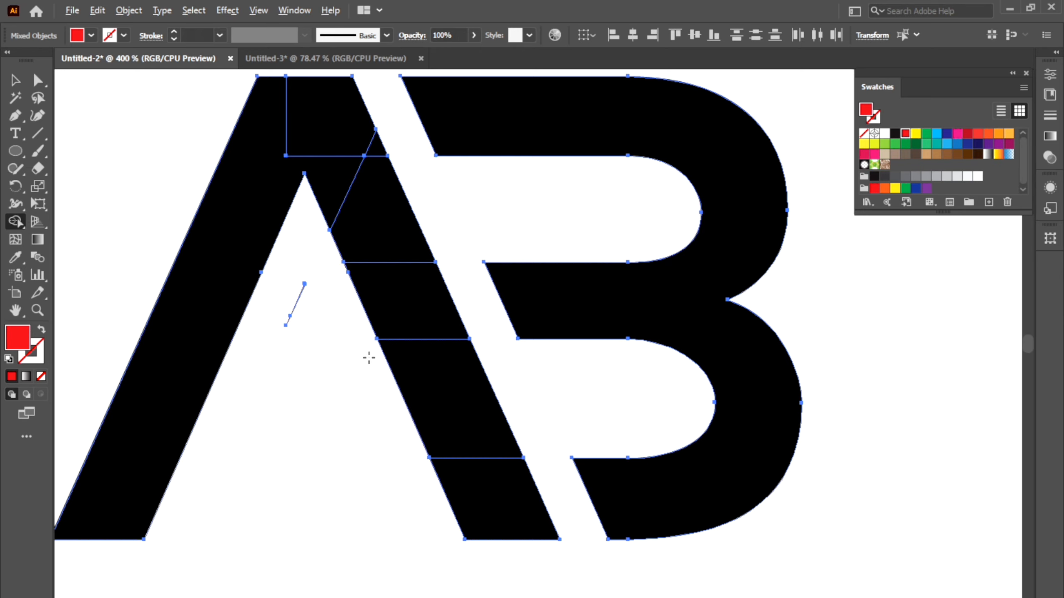
- Delete the stray line fragment left in the open space inside the A
scroll(369, 357, down, 1)
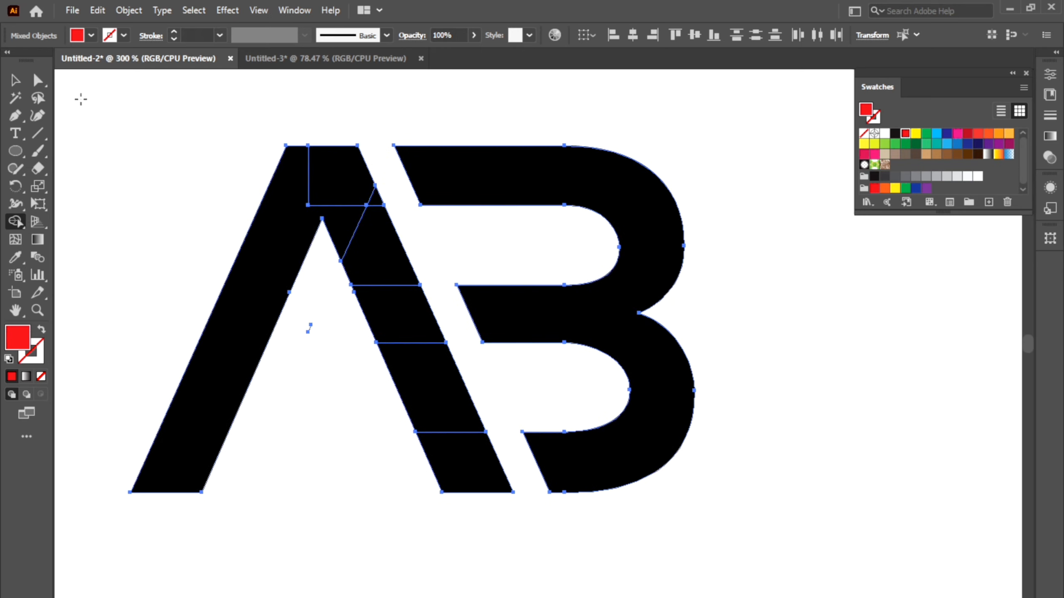
key(a)
click(309, 328)
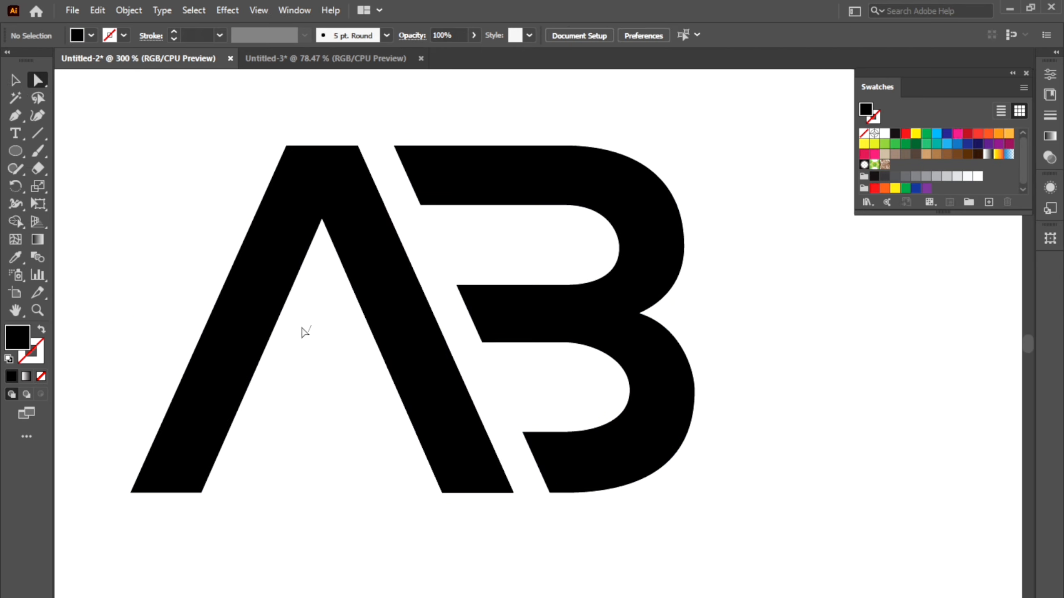
drag(324, 353, 324, 352)
key(Delete)
- Select all the AB pieces and merge the overlapping shapes with the Pathfinder's Unite mode
scroll(324, 353, down, 1)
drag(324, 350, 291, 315)
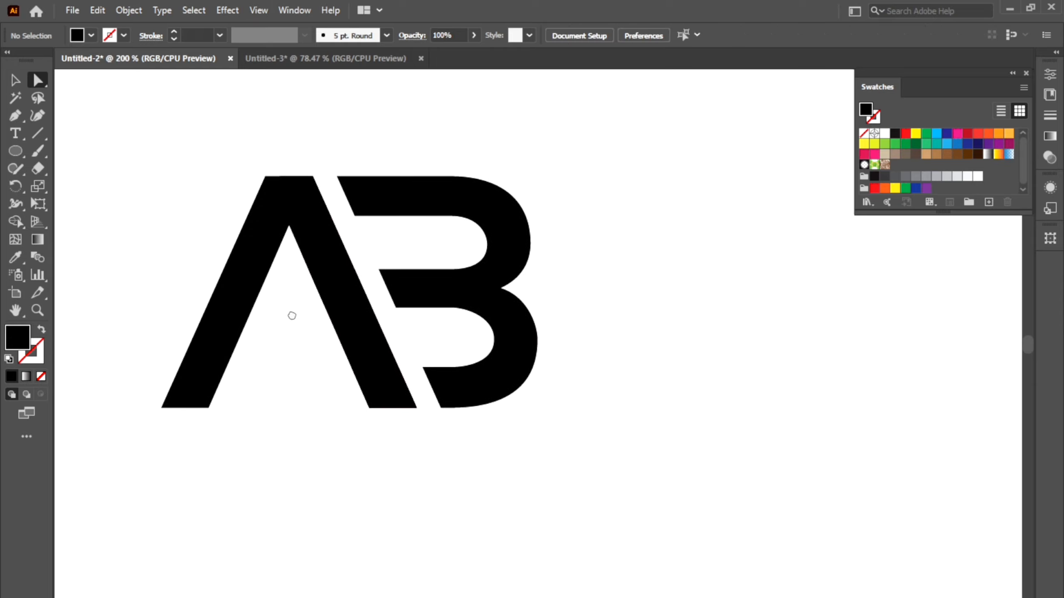
click(15, 80)
drag(181, 133, 351, 290)
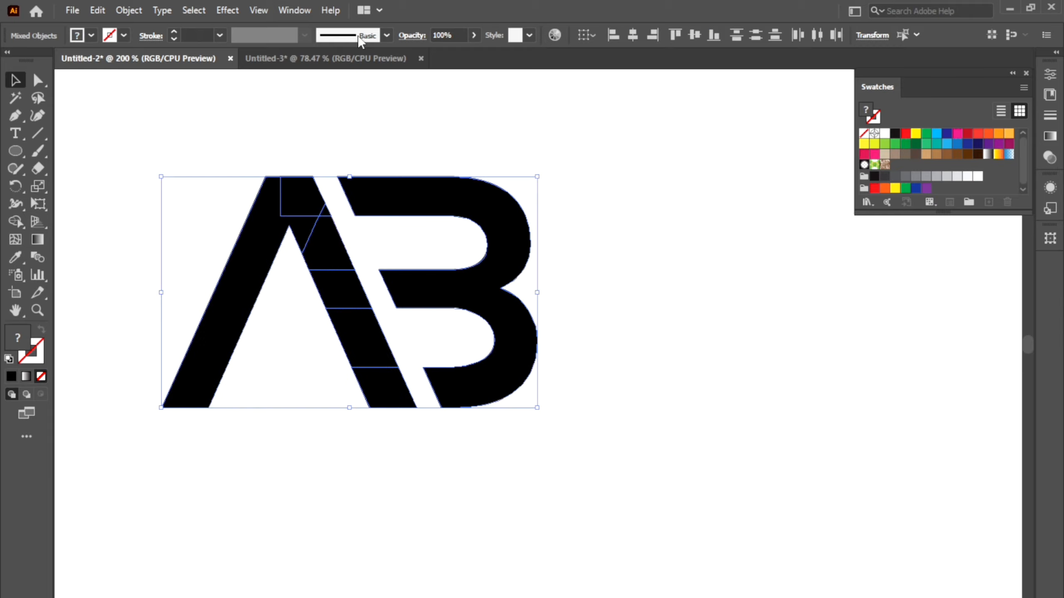
click(295, 11)
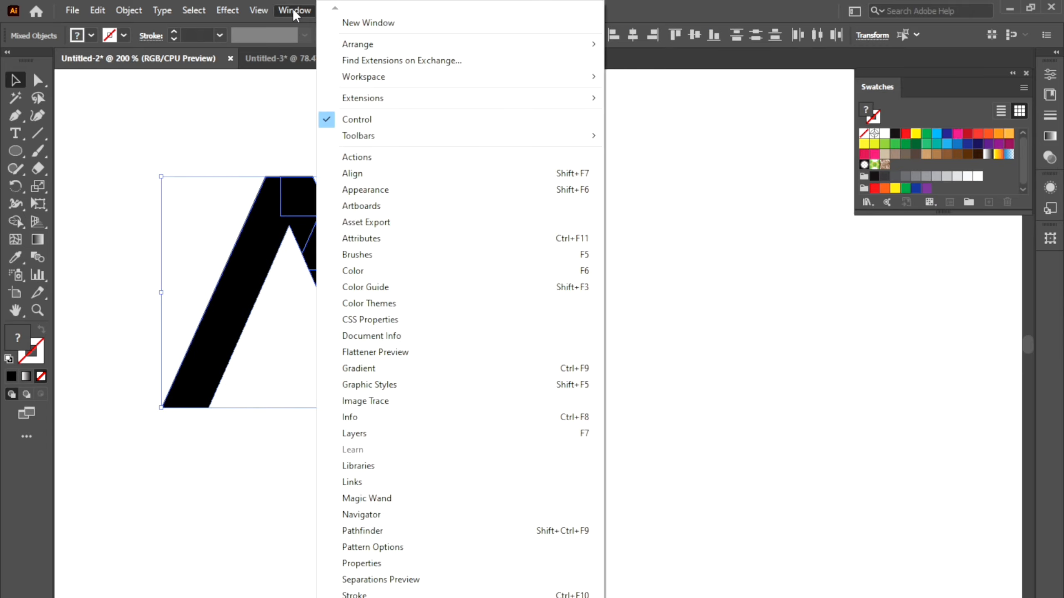
click(397, 531)
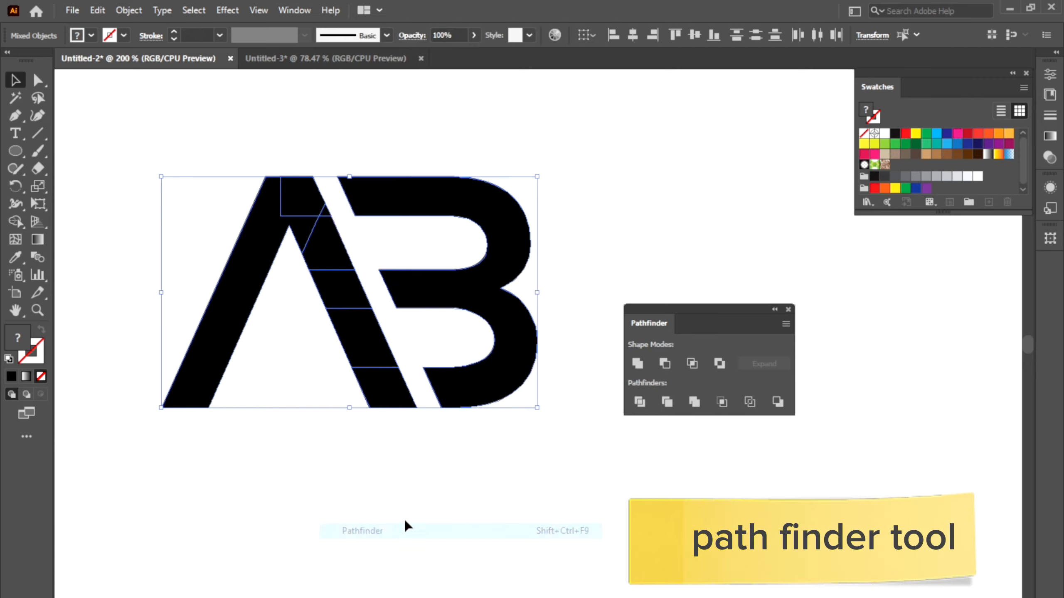
click(636, 367)
click(594, 258)
- Scale the AB monogram down proportionally about its centre, with the Pathfinder panel moved clear of the artwork
drag(715, 325, 859, 351)
click(528, 284)
drag(538, 293, 481, 289)
click(527, 264)
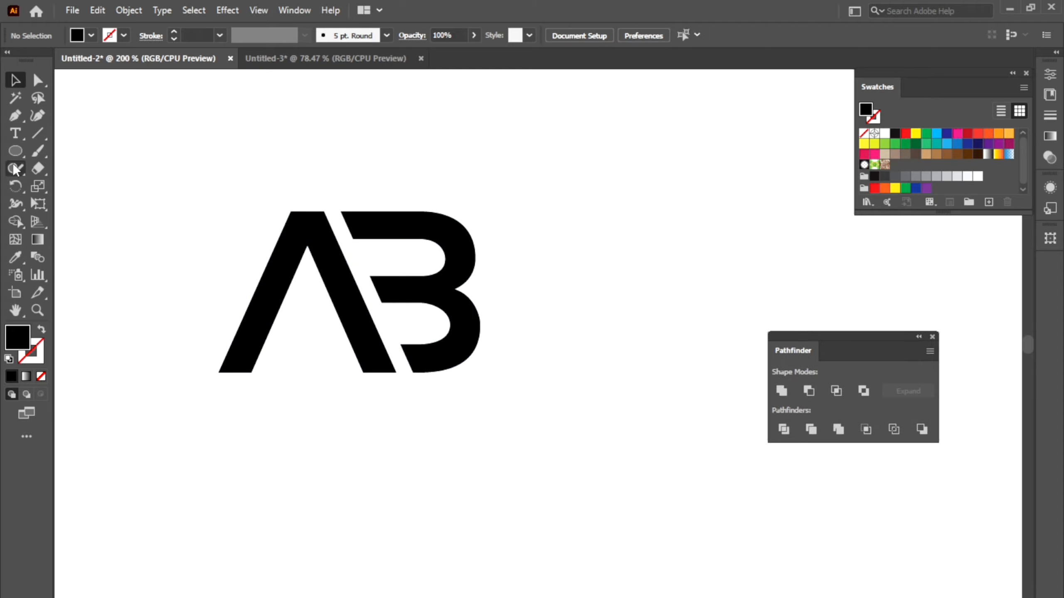
- Draw a circle from the monogram's centre that encloses it, with a black stroke and no fill
click(13, 152)
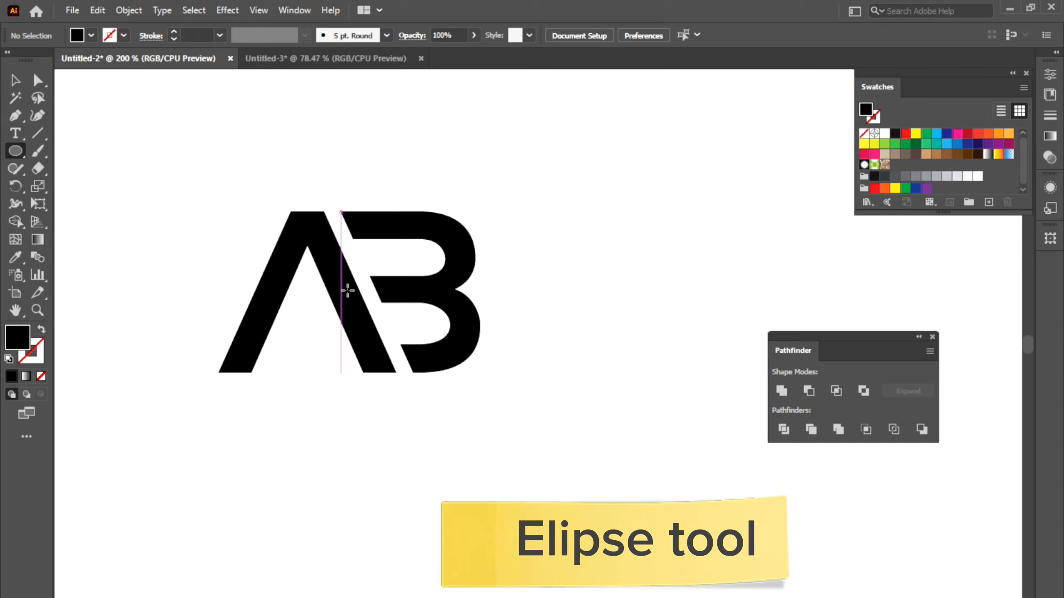
drag(348, 290, 519, 460)
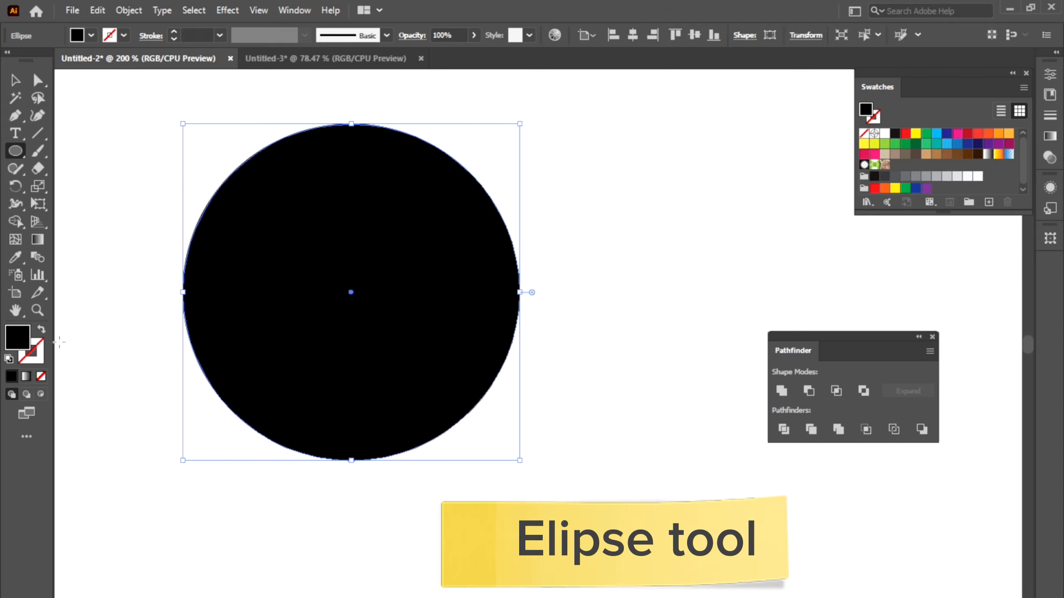
click(42, 331)
click(14, 79)
click(235, 131)
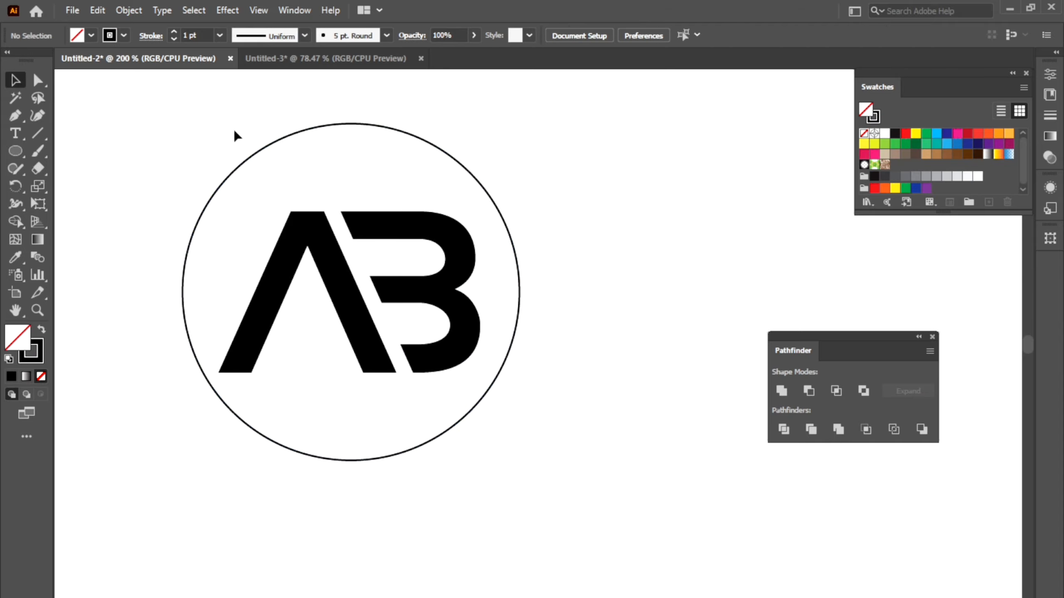
- Set the circle's stroke weight to 13 pt
drag(240, 134, 274, 161)
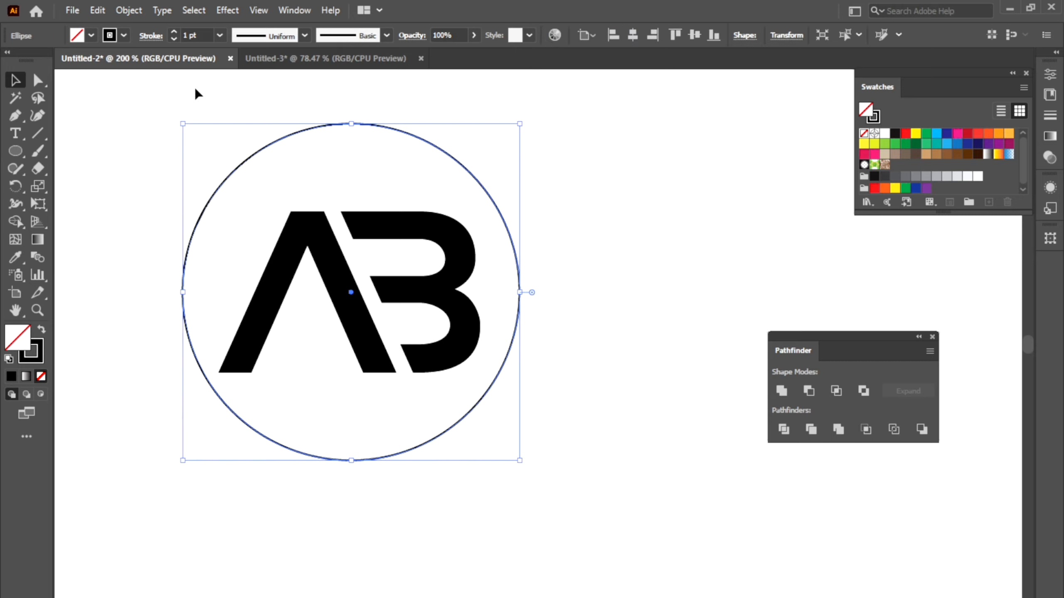
click(202, 31)
key(Up)
key(Up)
key(Up)
key(Up)
key(Up)
key(Up)
key(Up)
key(Up)
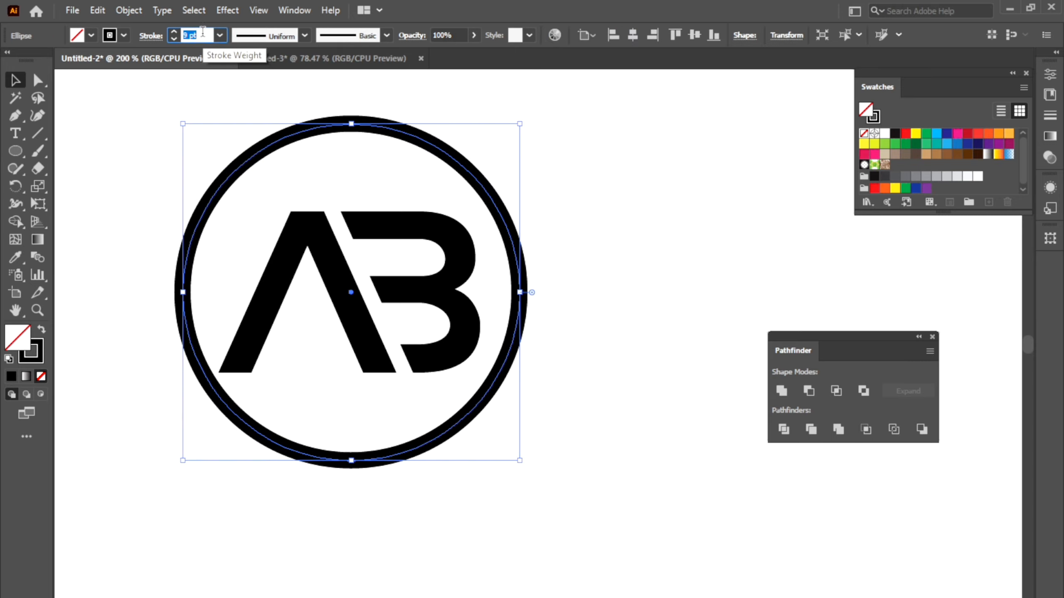
key(Up)
key(Up)
key(Up)
key(Up)
click(161, 155)
- Align the circle and the AB monogram to each other's vertical and horizontal centres
drag(160, 156, 523, 338)
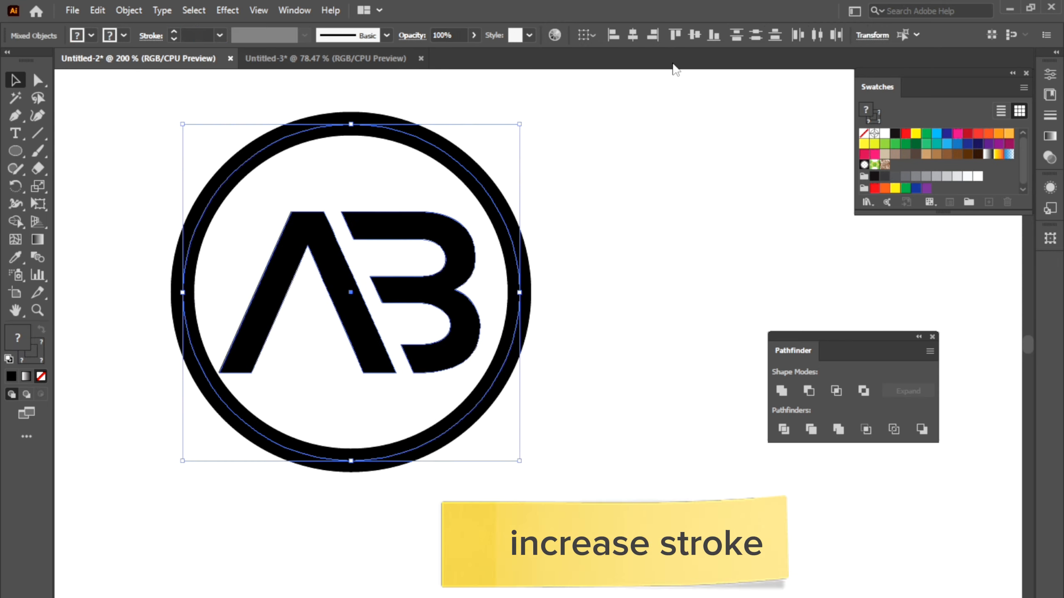
click(693, 36)
click(634, 34)
- Select the circle and monogram and expand them so the circle's stroke becomes a filled ring
drag(626, 127, 134, 239)
click(138, 14)
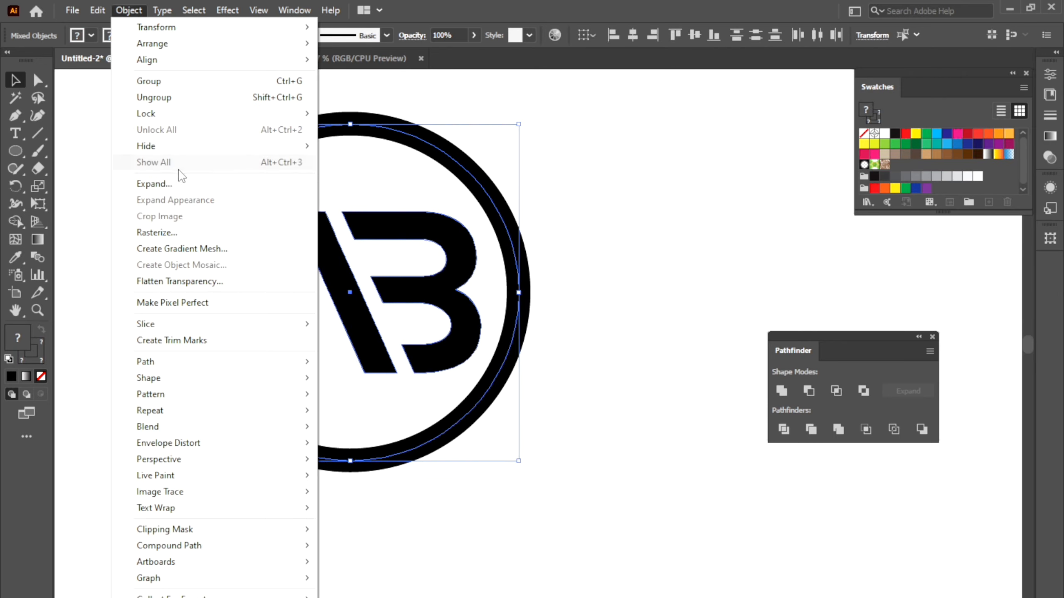
click(176, 182)
click(496, 409)
click(544, 425)
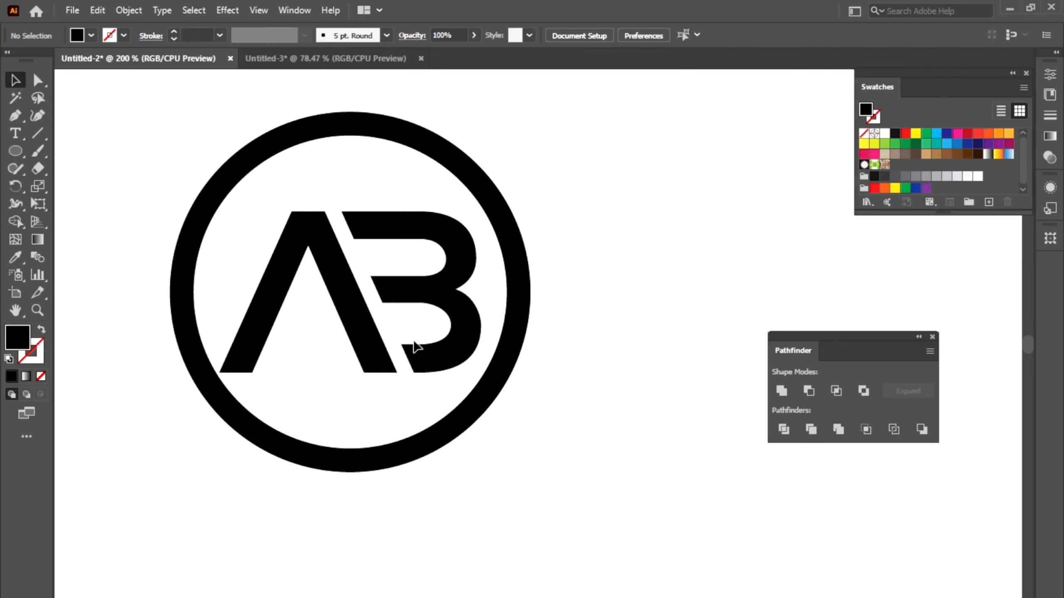
- Scale the AB monogram down slightly about its centre, and shrink the ring proportionally around it
click(451, 339)
drag(481, 292, 463, 293)
click(570, 286)
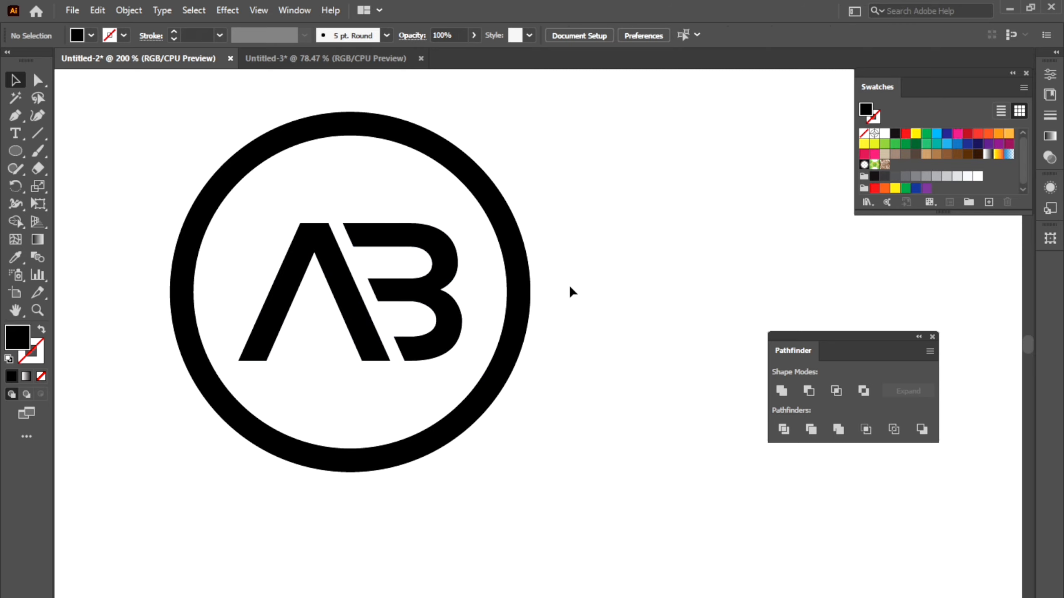
click(234, 163)
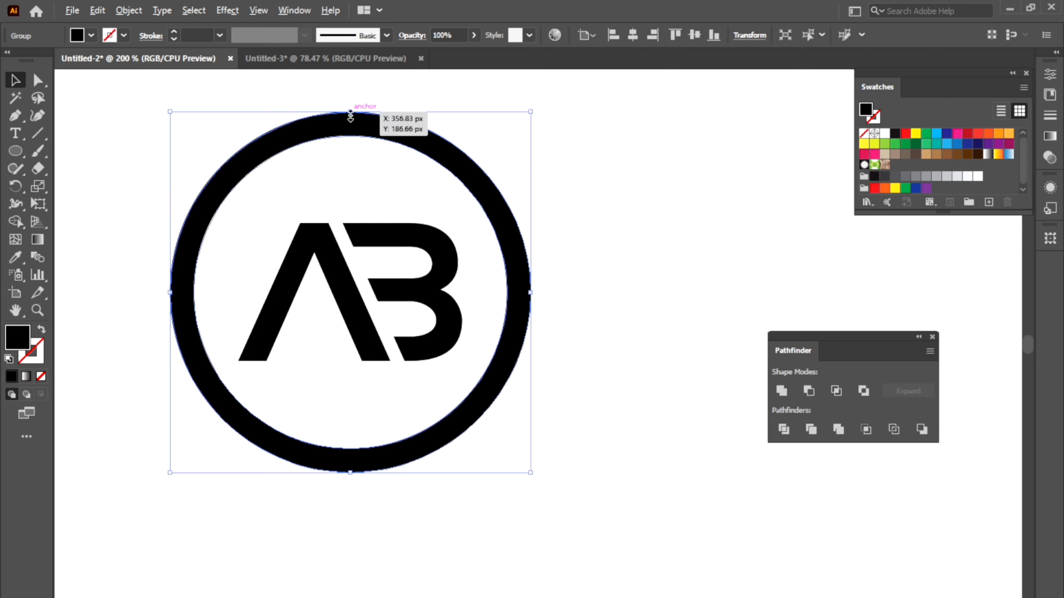
drag(350, 113, 351, 128)
click(450, 130)
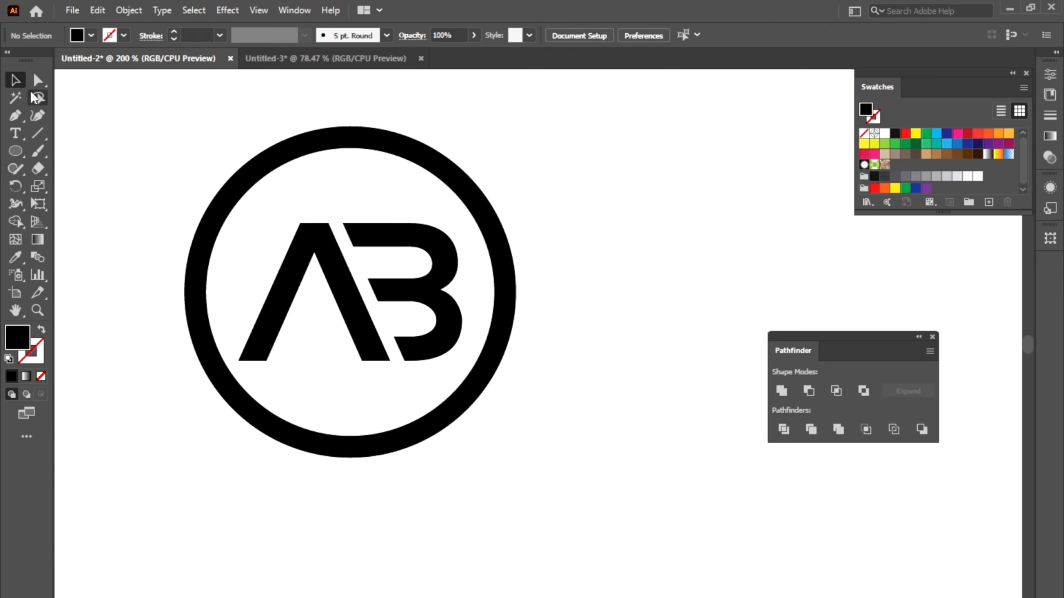
- Extend the foot of the A's left leg diagonally downward so it crosses and passes beyond the ring
drag(274, 369, 230, 440)
click(16, 81)
click(100, 147)
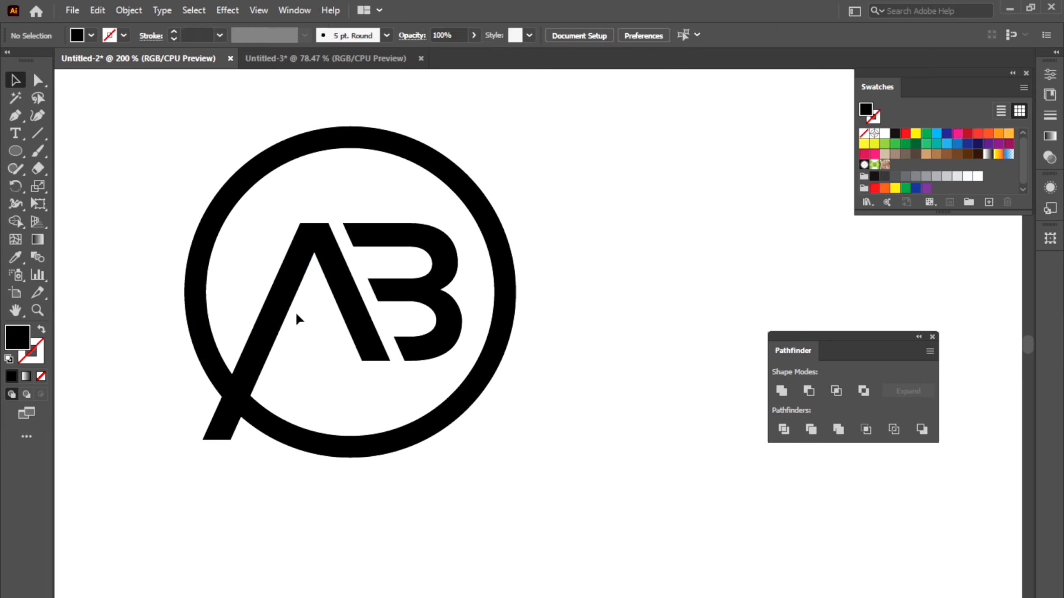
- Ungroup the AB monogram so the A and B are separate objects
click(281, 312)
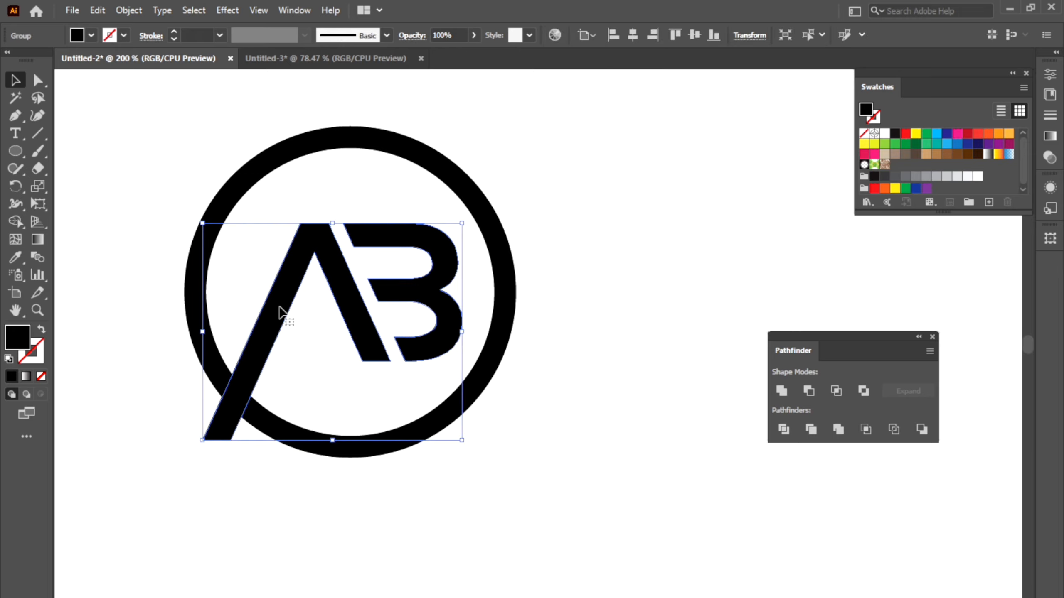
click(128, 10)
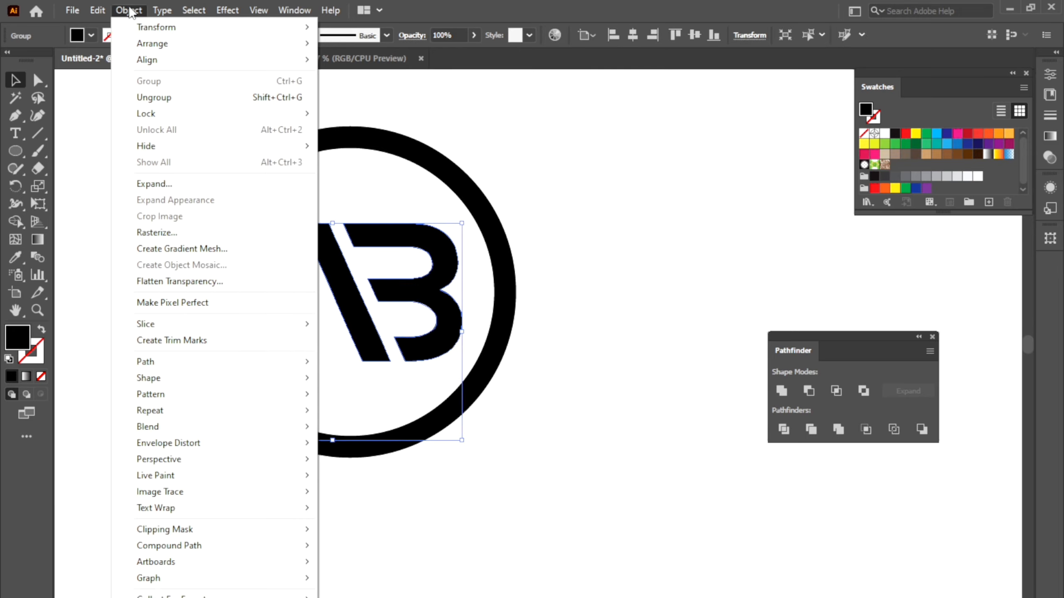
click(201, 93)
click(440, 296)
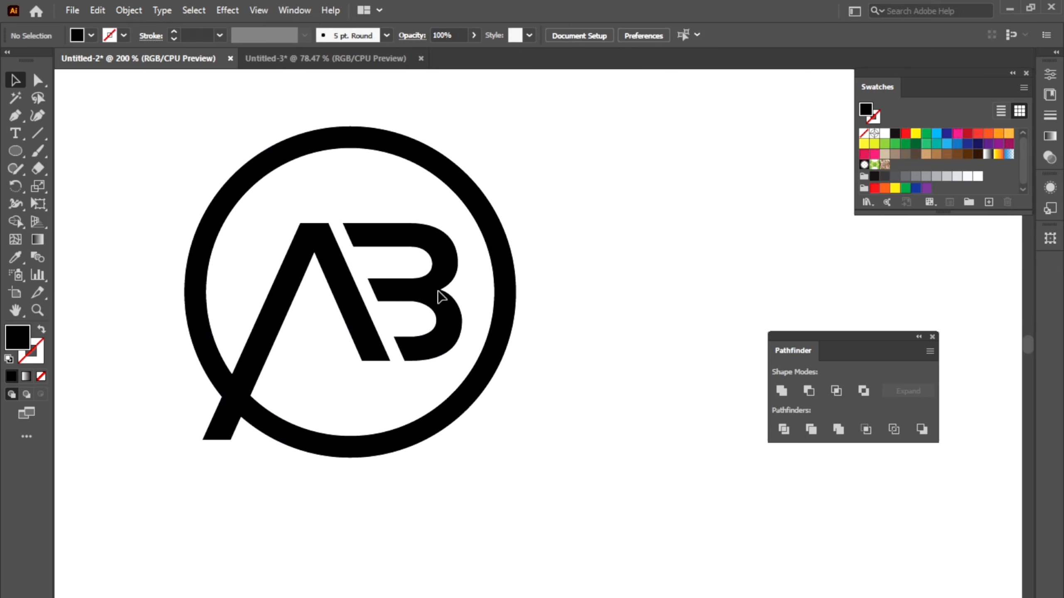
- Offset the extended A's path by 8 px with miter joins and fill the offset shape red
click(333, 281)
click(128, 10)
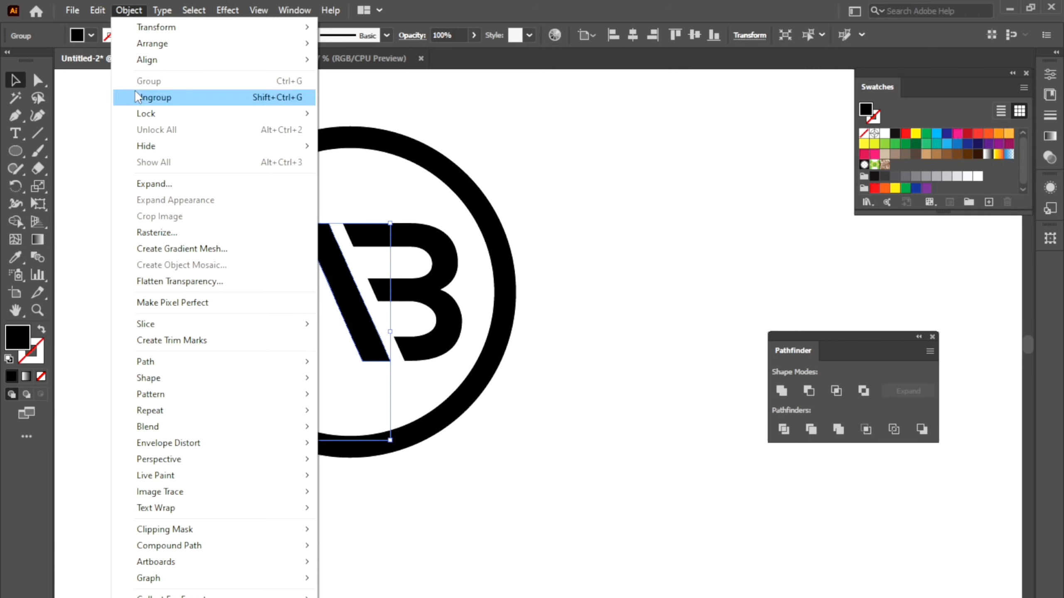
mouse_move(176, 367)
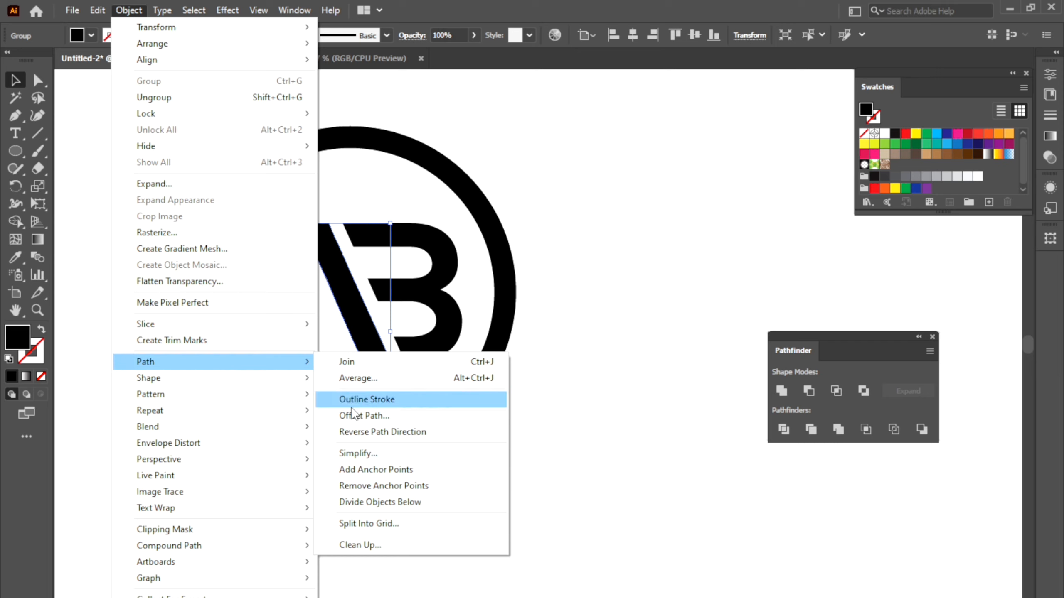
click(438, 415)
key(Down)
key(Down)
key(Down)
key(Down)
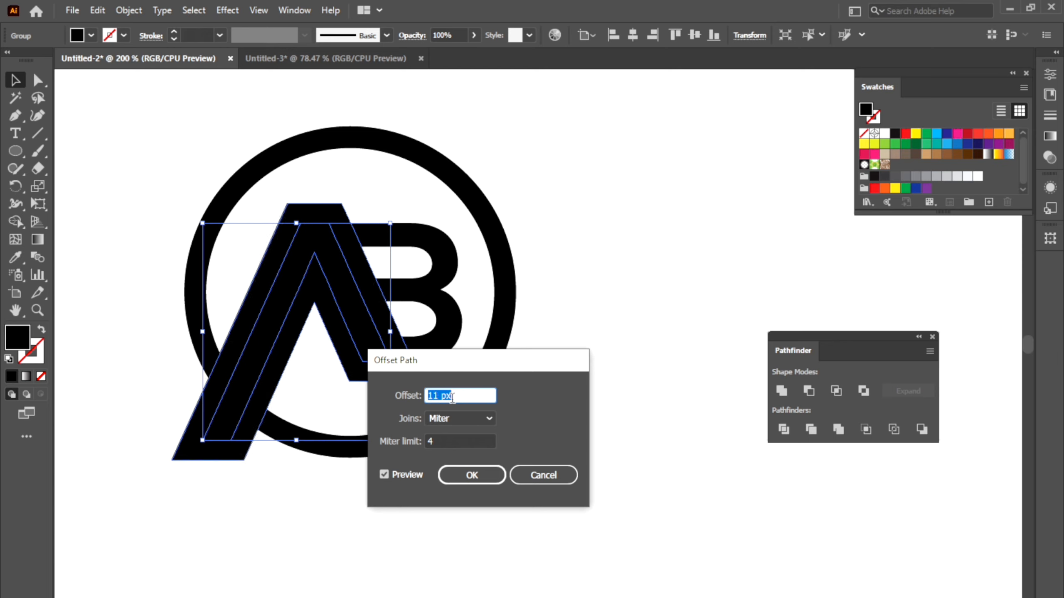
click(471, 476)
click(906, 134)
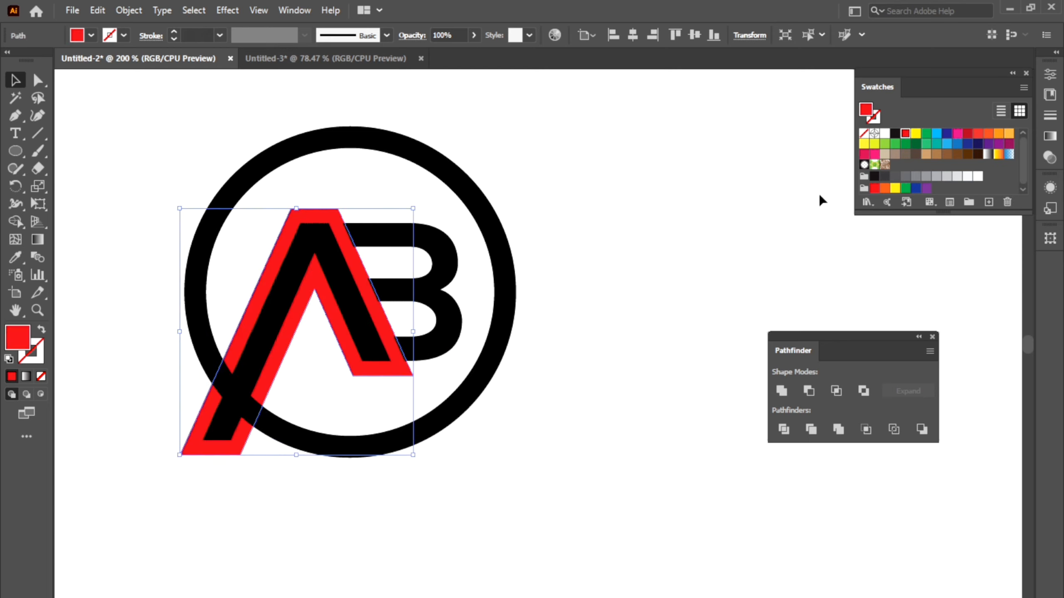
- Select all the artwork and use the Shape Builder tool to remove the A's red border and the leg end outside the ring
click(629, 243)
drag(642, 224, 143, 355)
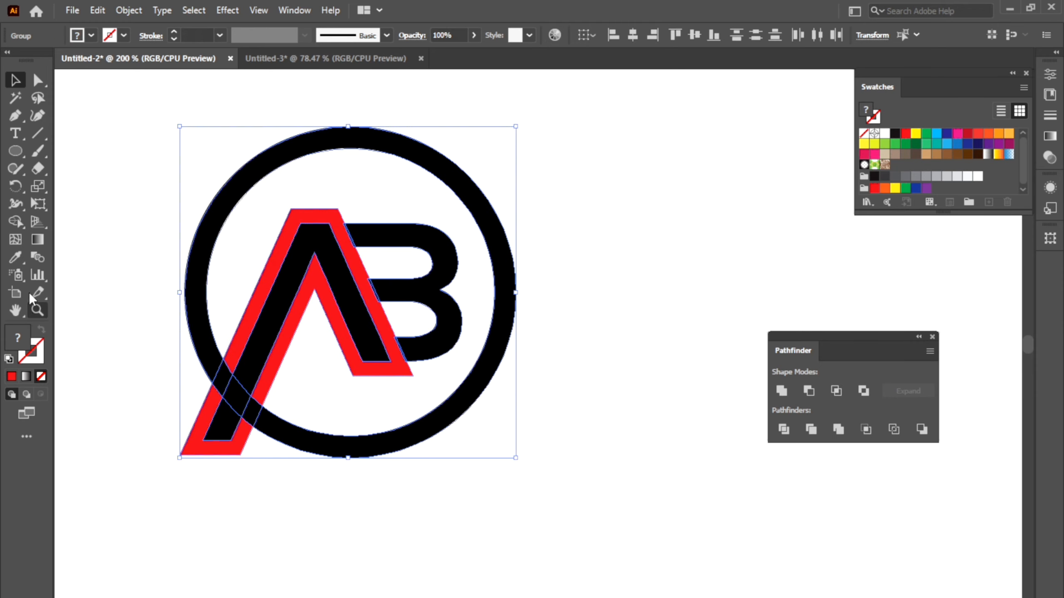
click(15, 221)
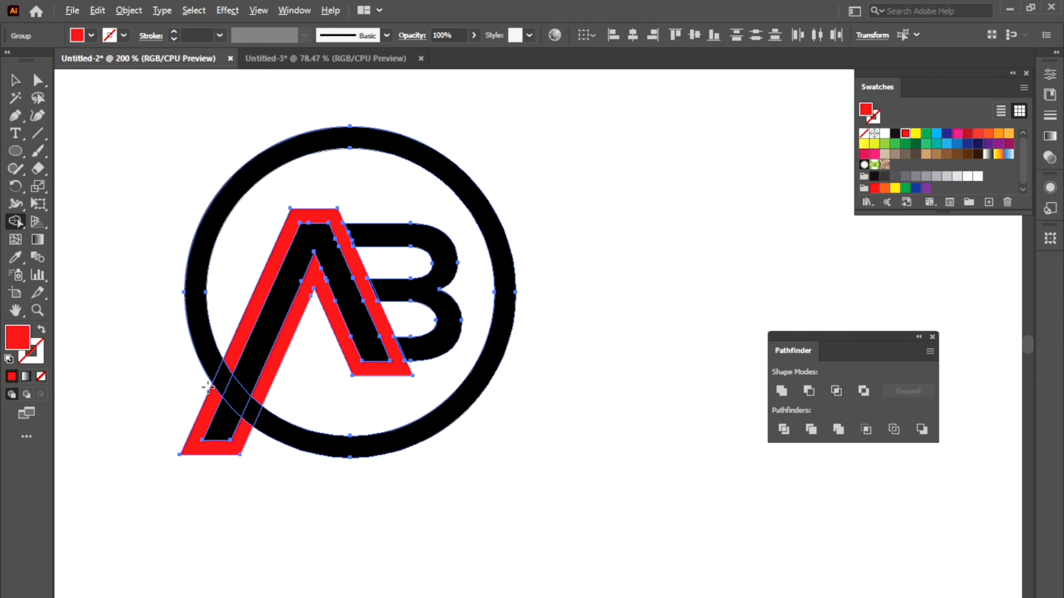
scroll(207, 387, up, 2)
alt+click(243, 362)
alt+click(261, 334)
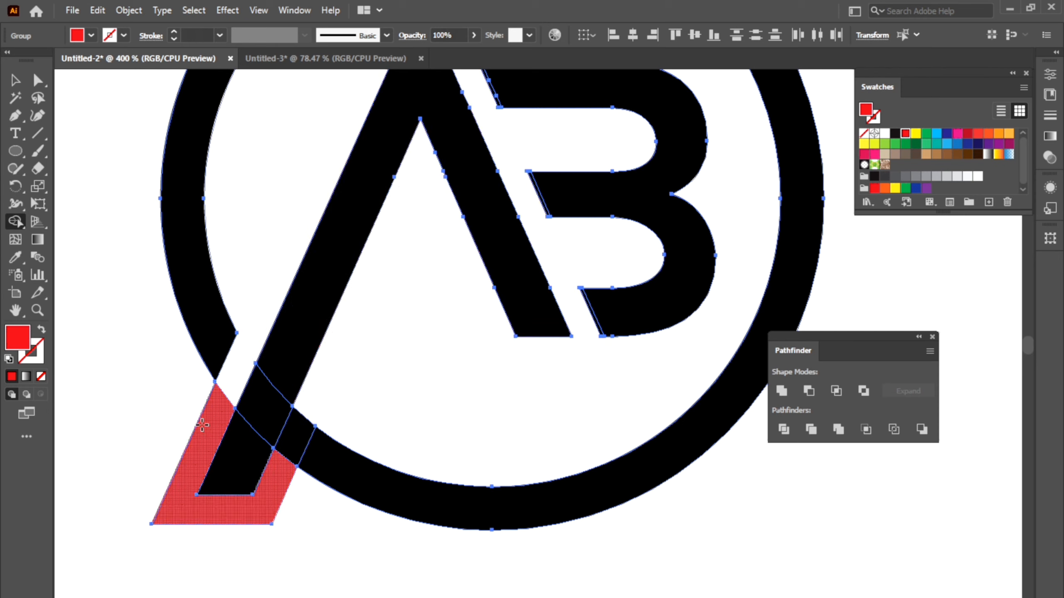
alt+click(204, 432)
alt+click(232, 452)
- With the Shape Builder tool, merge the ring's pieces across the A's leg and fill the ring, A and B red
click(256, 423)
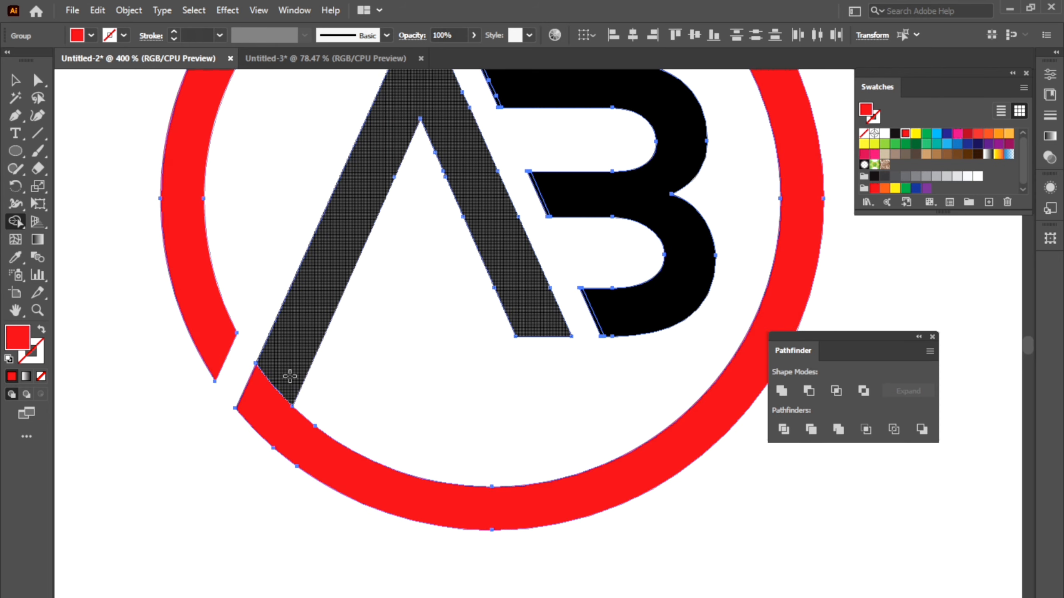
click(284, 376)
scroll(281, 416, down, 1)
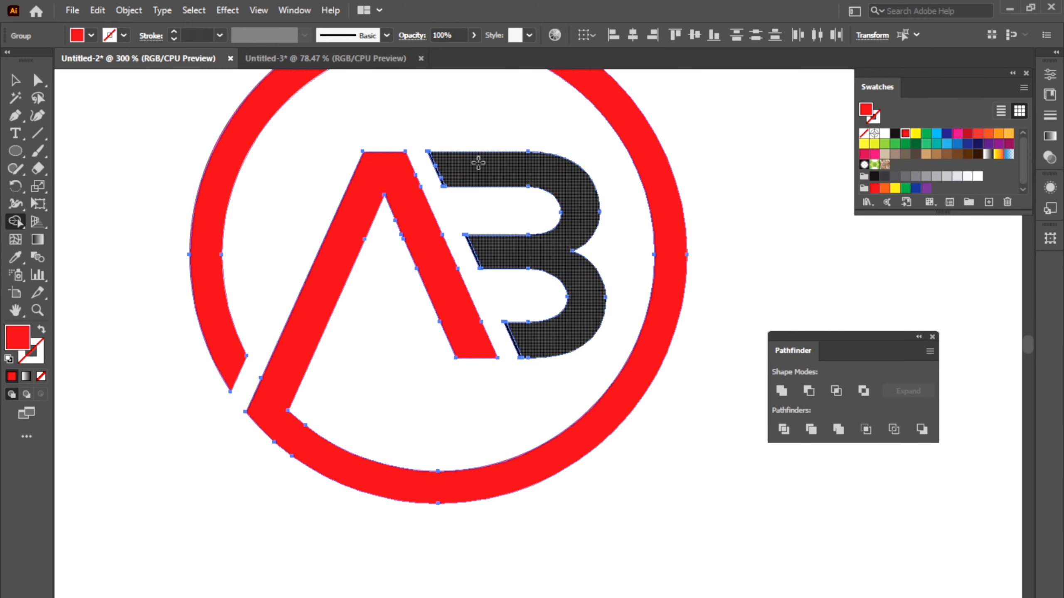
click(471, 174)
drag(468, 263, 471, 264)
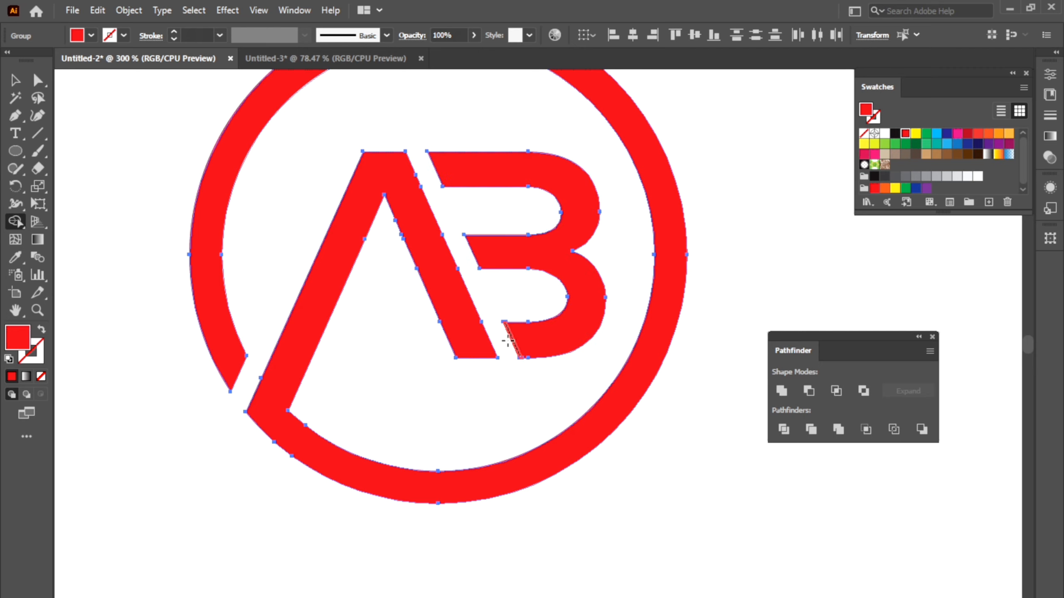
- Fill only the B with light blue and deselect it
scroll(502, 340, down, 1)
drag(509, 340, 435, 363)
click(16, 83)
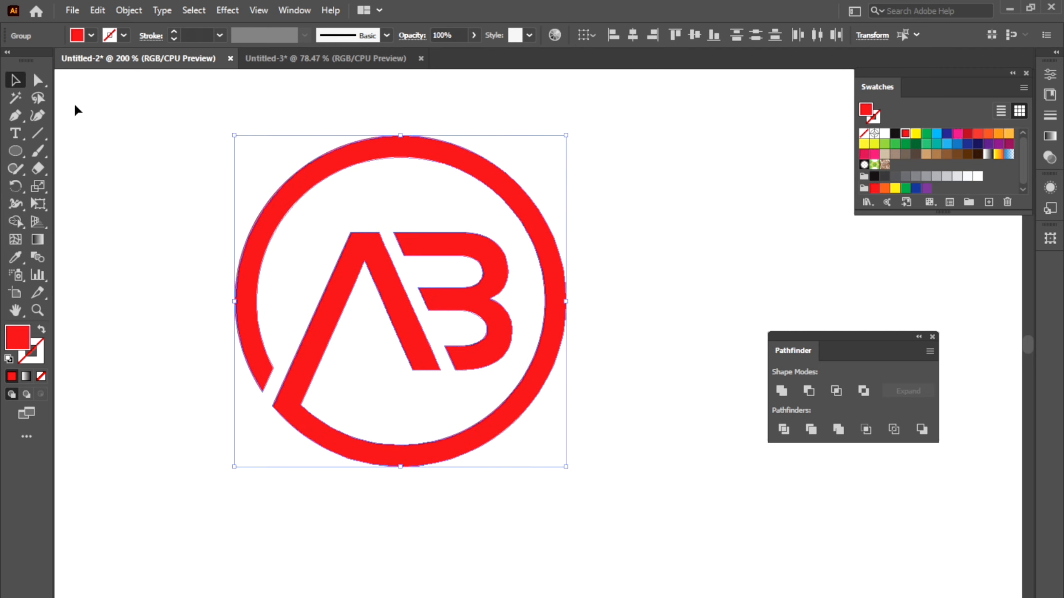
click(79, 111)
click(472, 252)
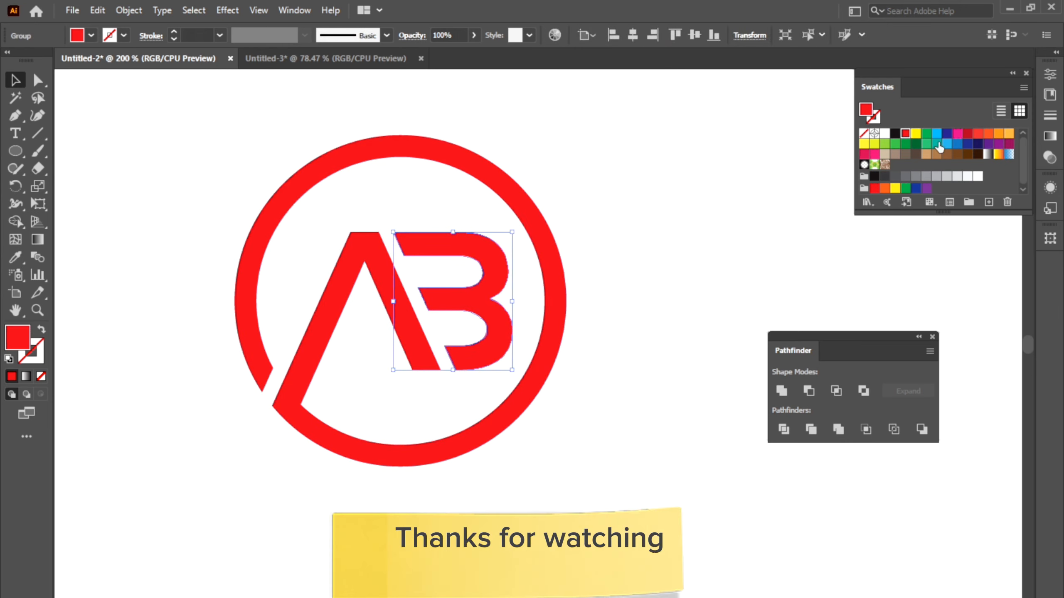
click(935, 134)
click(719, 228)
scroll(720, 228, up, 1)
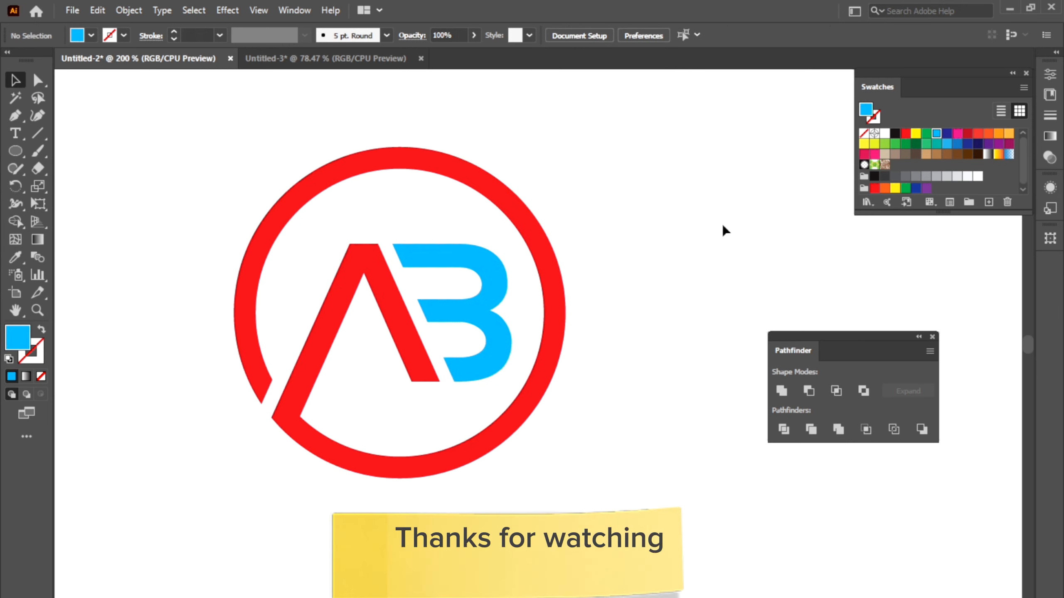